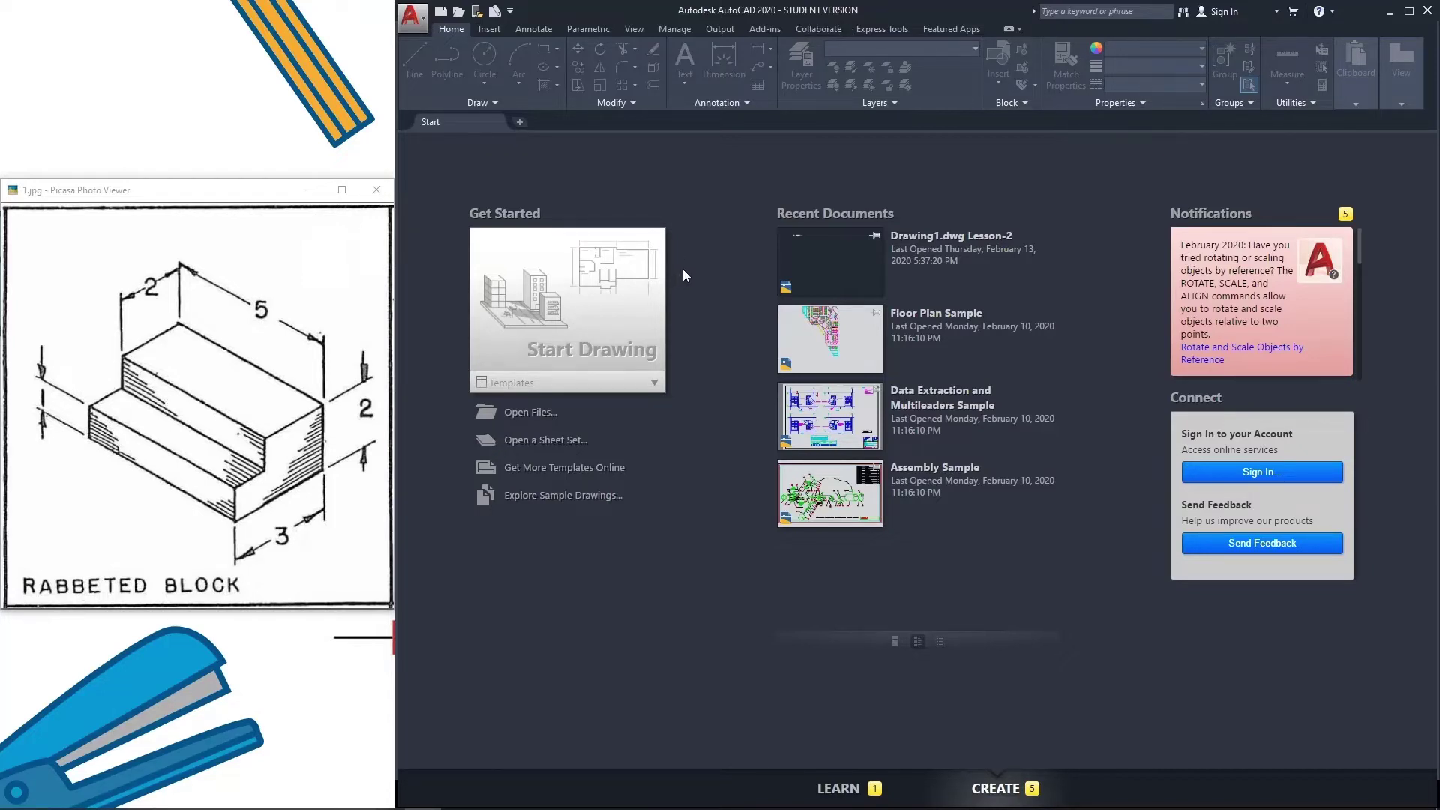
# - Start a new blank drawing and bring up the workspace switching menu
pyautogui.click(579, 298)
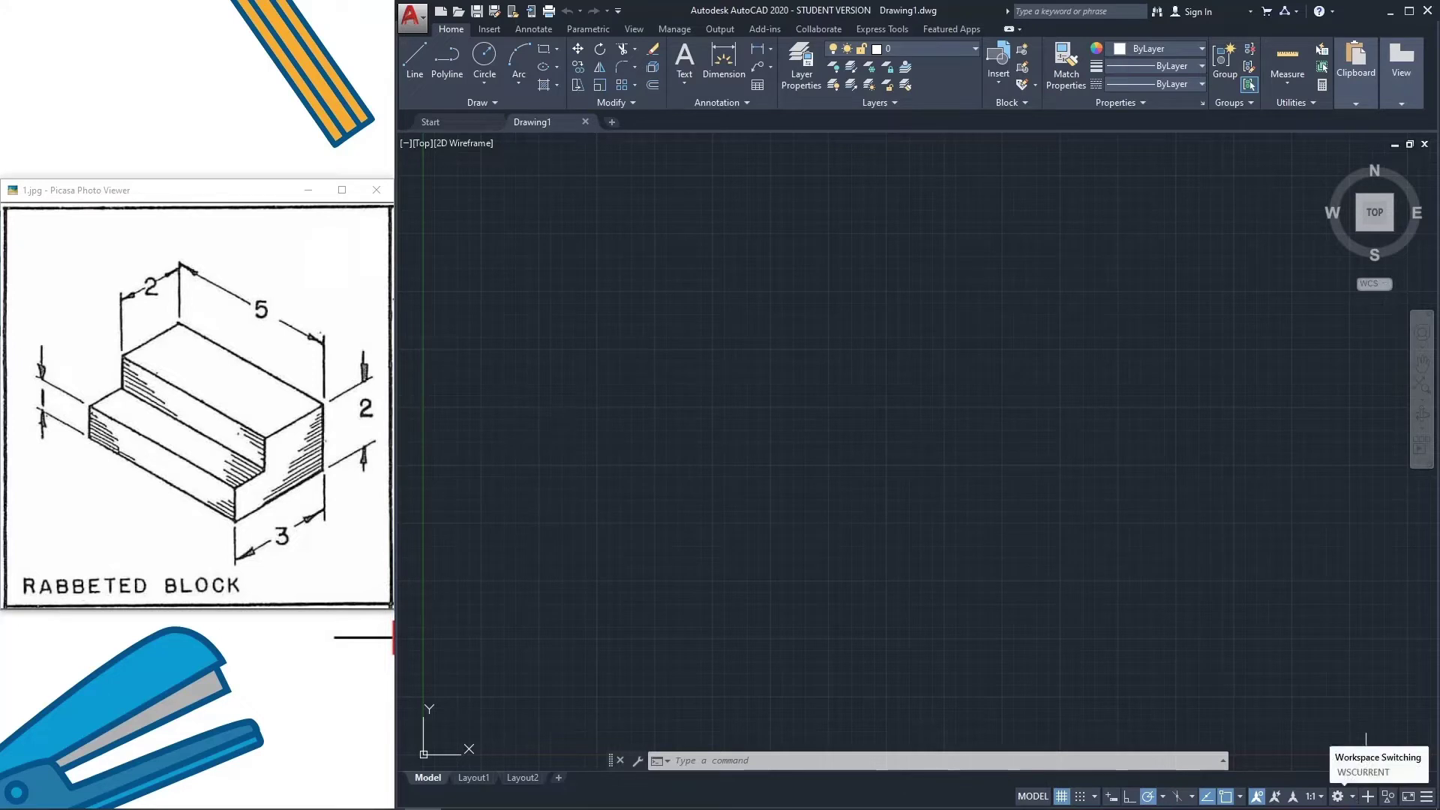
pyautogui.click(1338, 795)
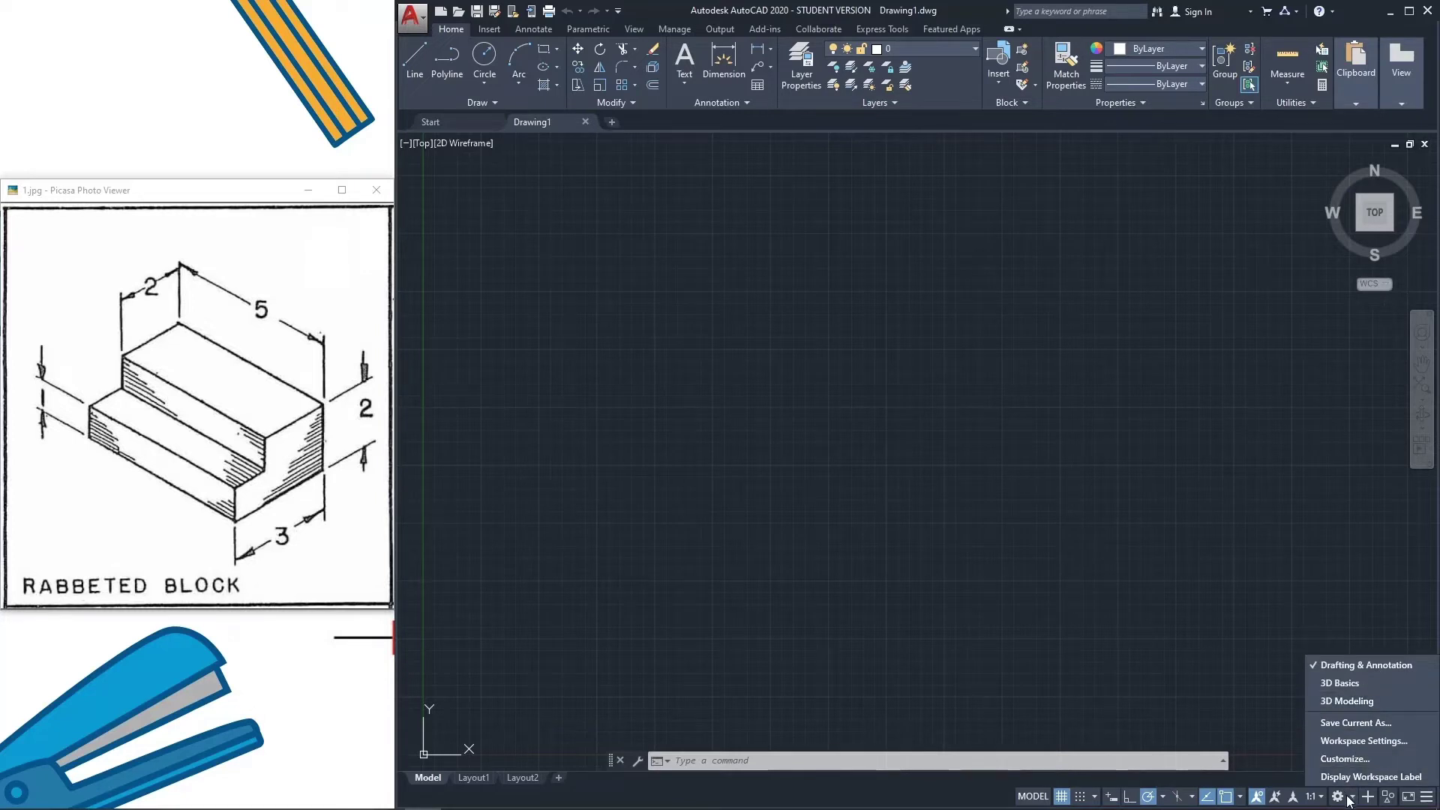
# - Choose 3D Modeling from the workspace menu
pyautogui.click(1344, 702)
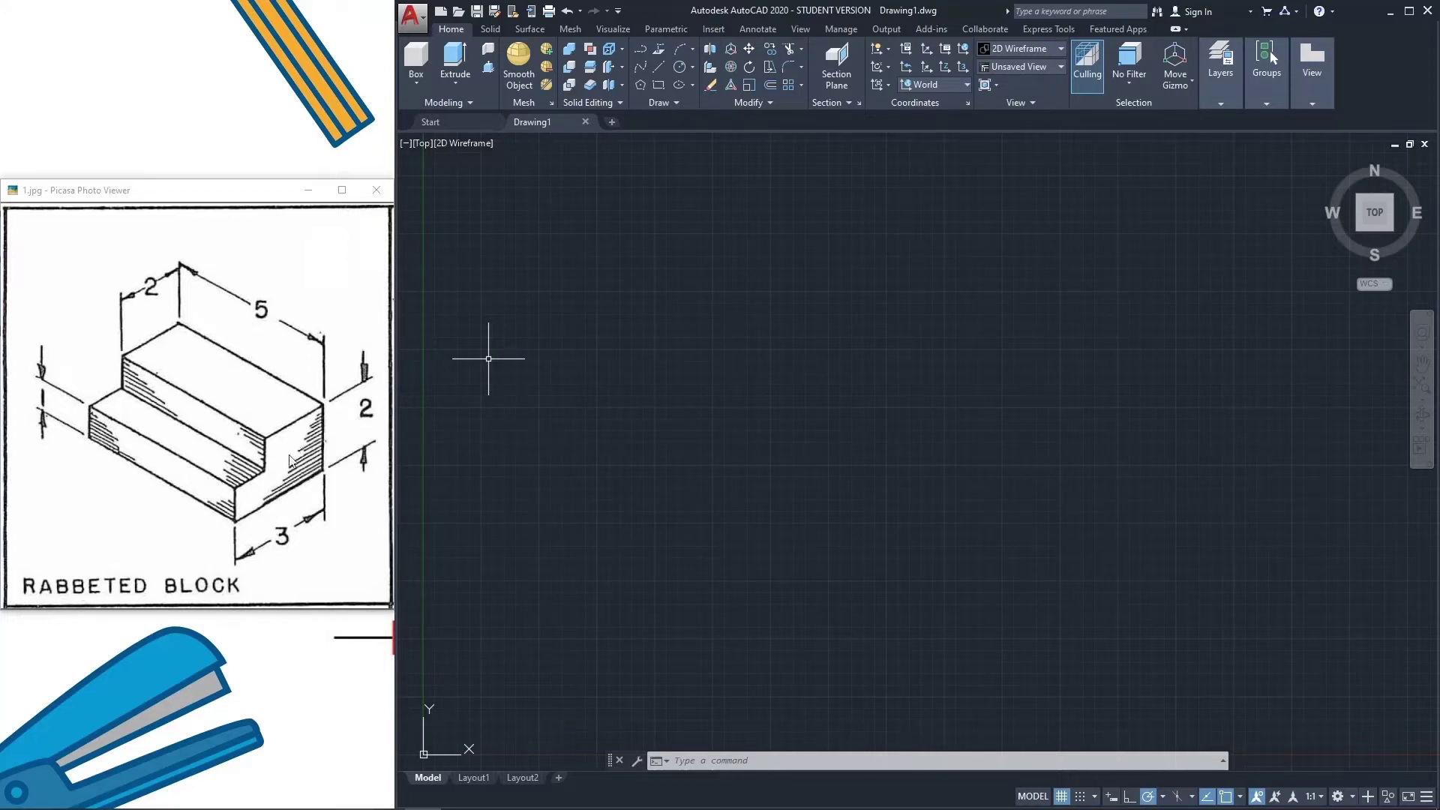
# - Switch the empty drawing to the Right preset view with the origin near the lower left
pyautogui.click(1006, 69)
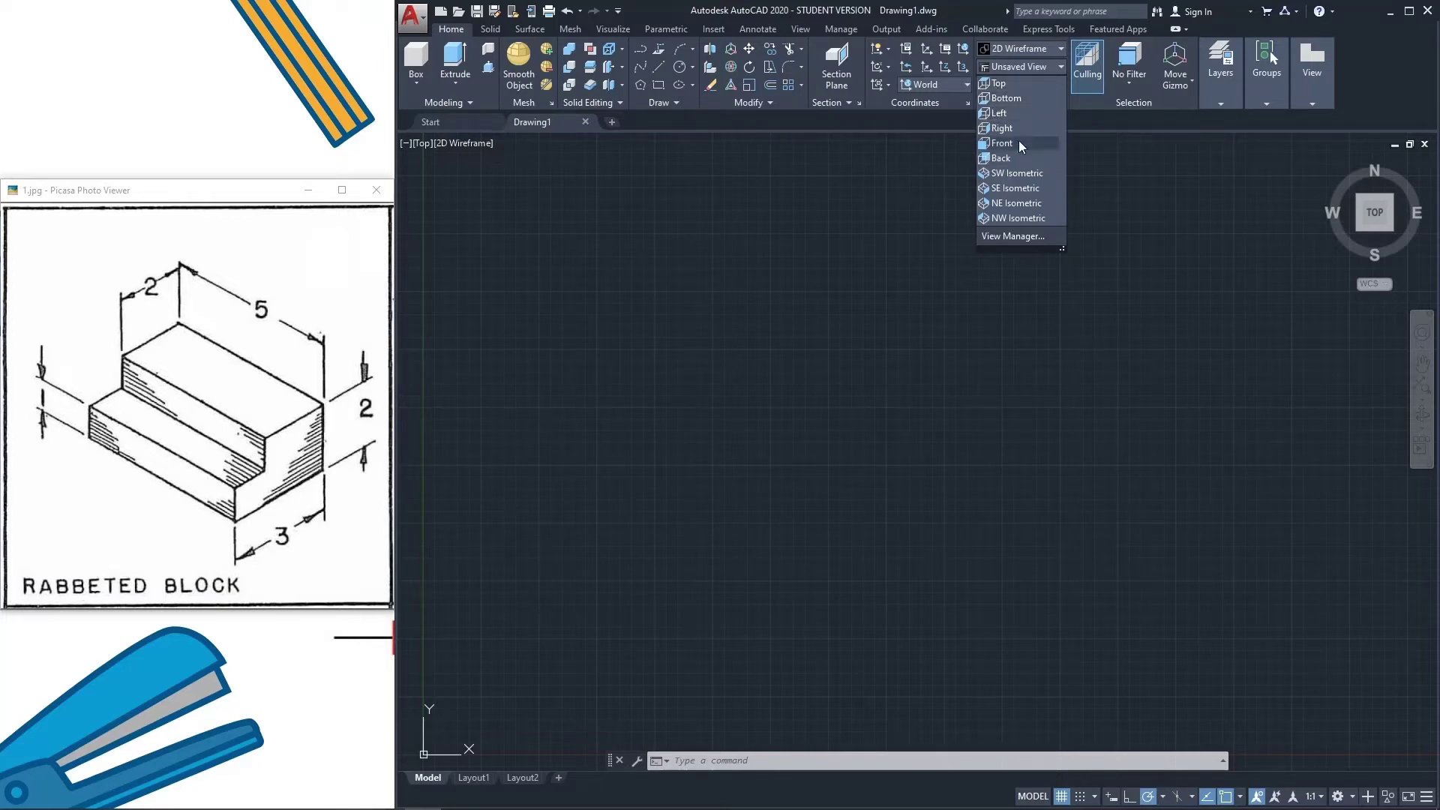
pyautogui.click(1003, 128)
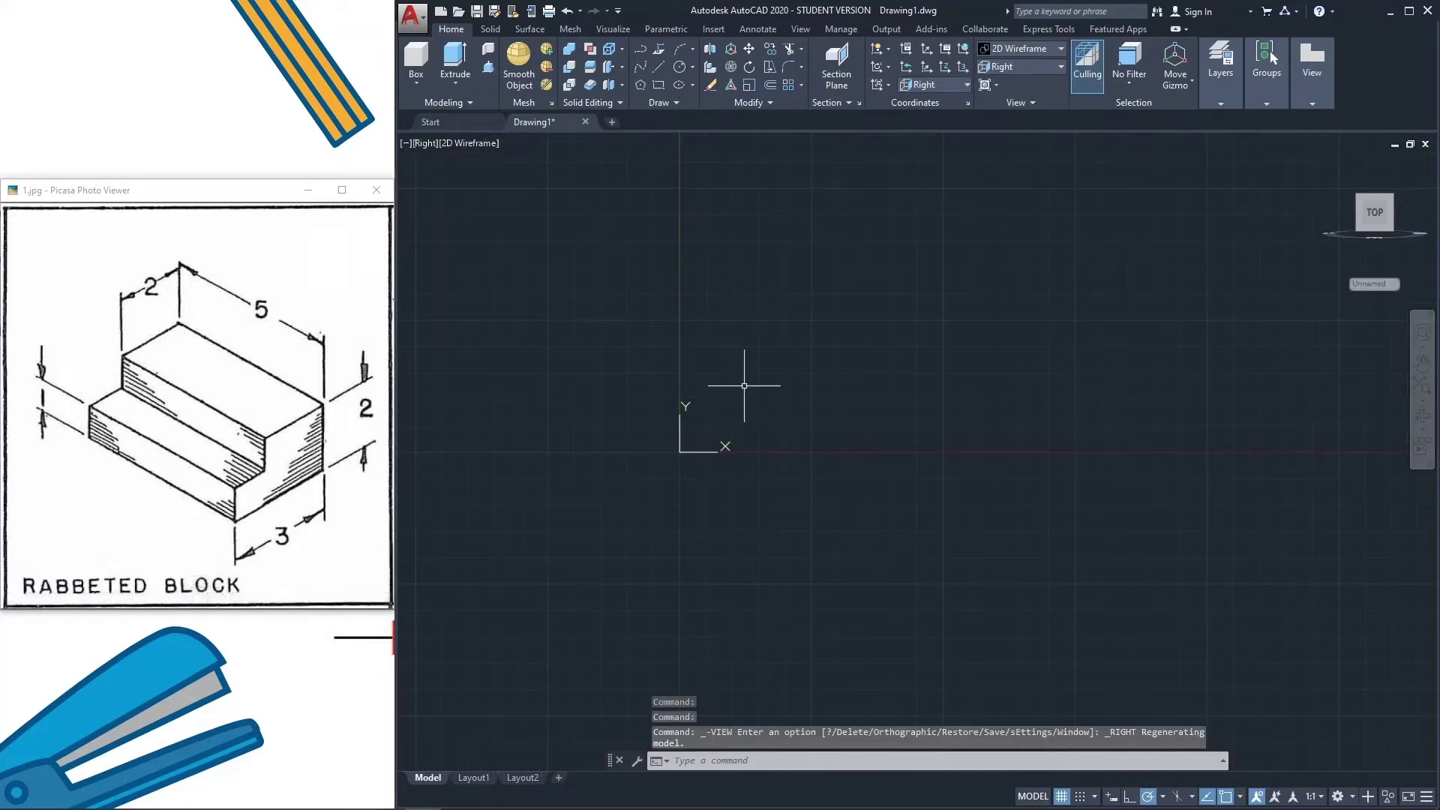
pyautogui.moveTo(746, 380); pyautogui.dragTo(652, 466, button='middle')
pyautogui.middleClick(652, 465)
pyautogui.middleClick(652, 466)
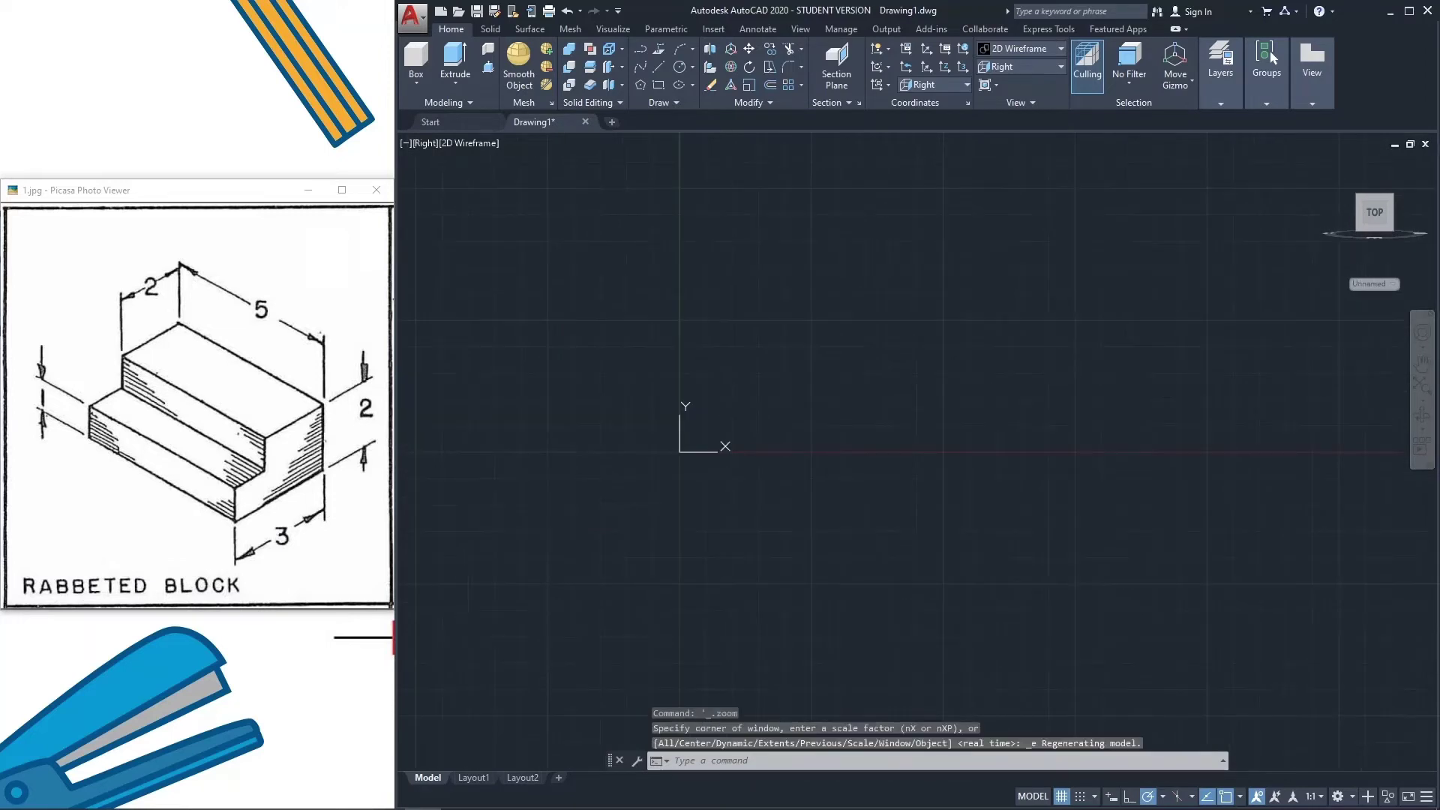
pyautogui.moveTo(742, 418); pyautogui.dragTo(559, 526, button='middle')
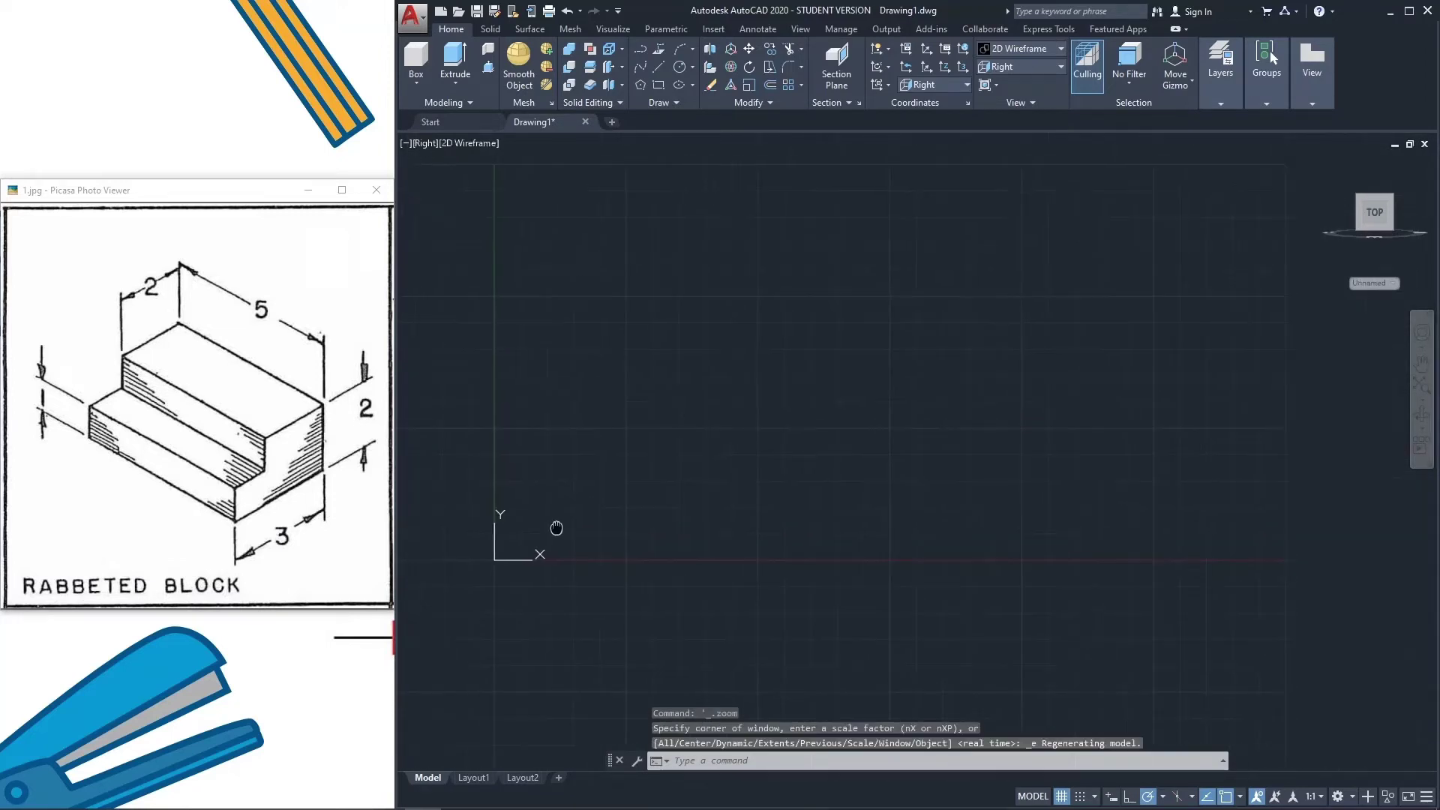
# - Start a line at the first corner and draw the 3-unit bottom and 2-unit right edges
pyautogui.click(660, 69)
pyautogui.click(655, 499)
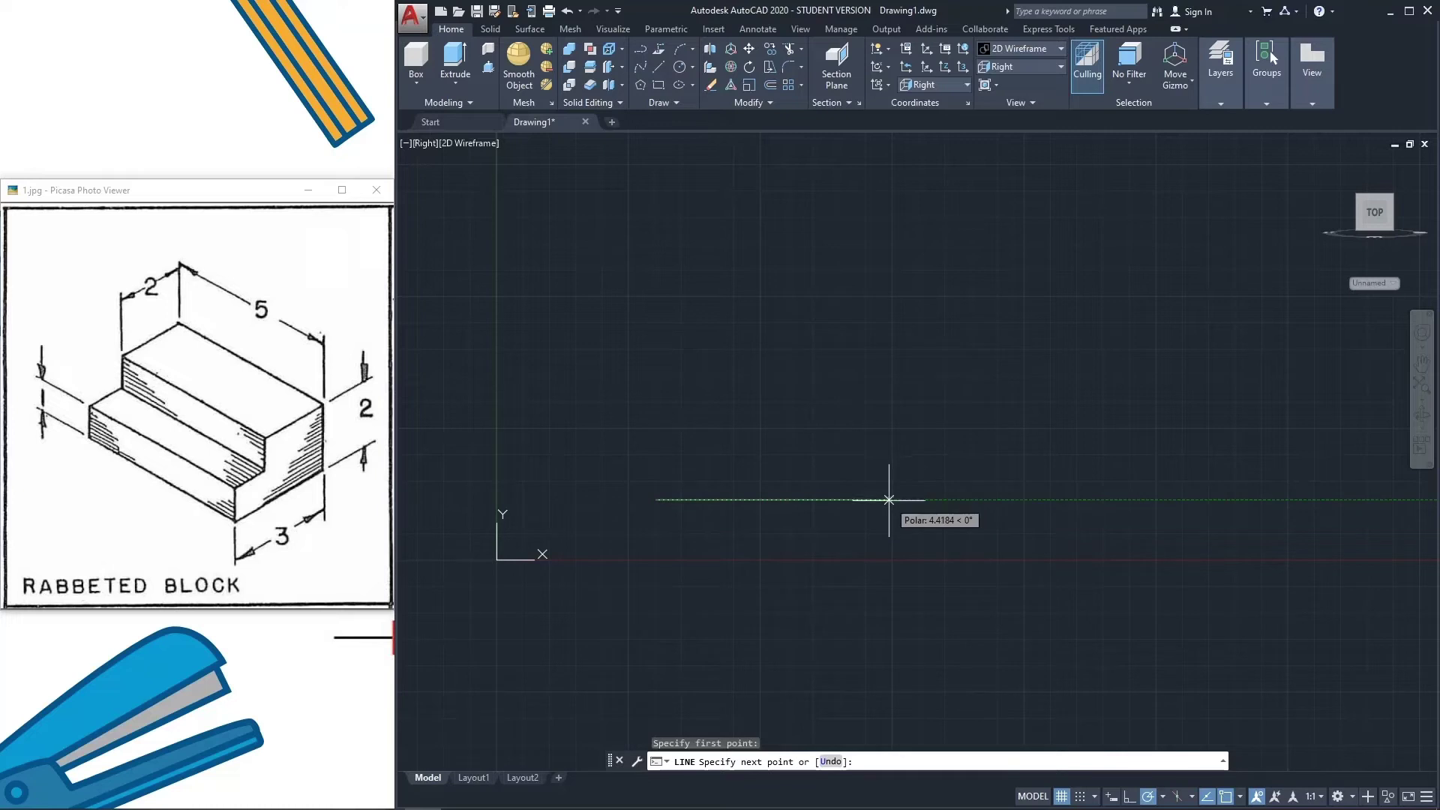
pyautogui.write('3')
pyautogui.press('Return')
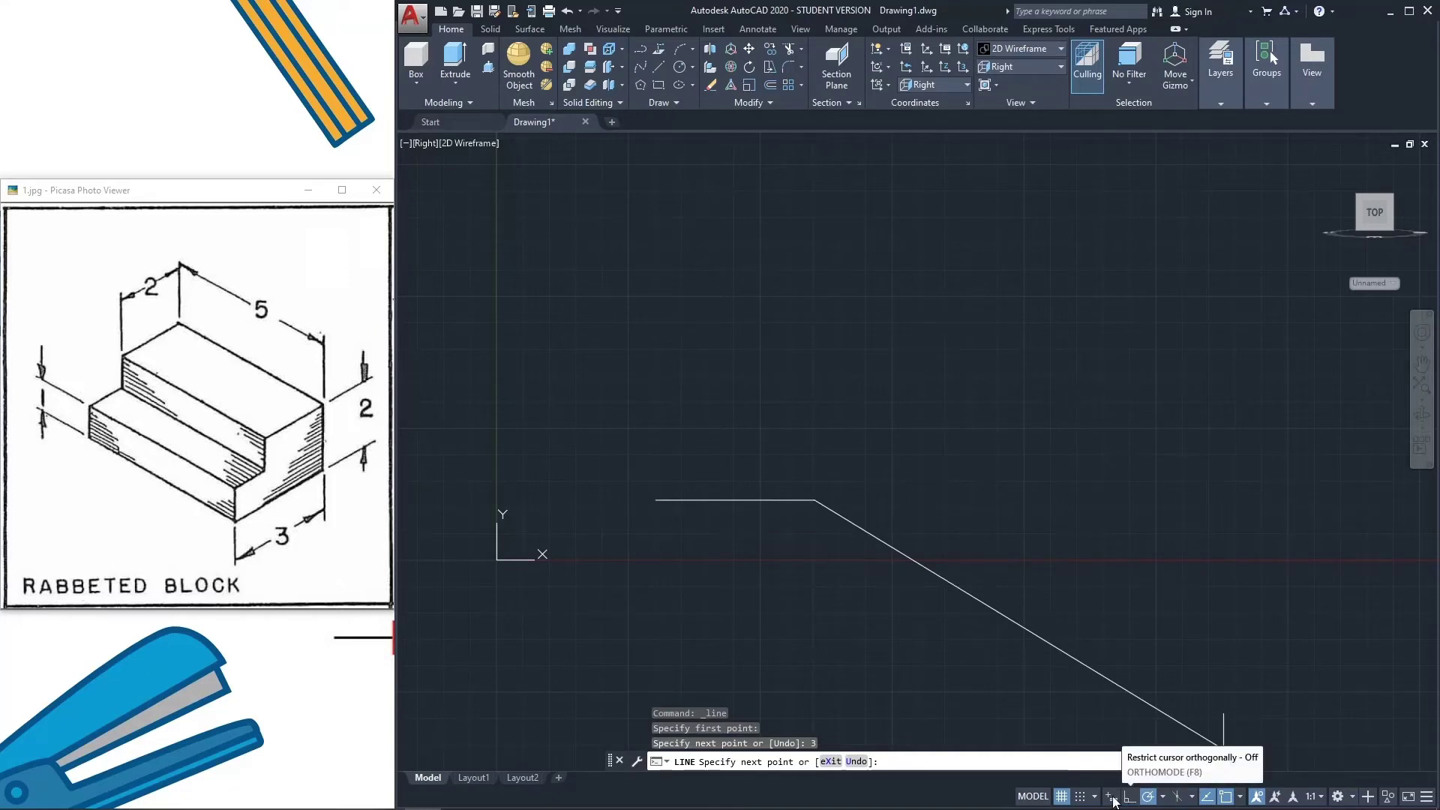
pyautogui.click(1110, 799)
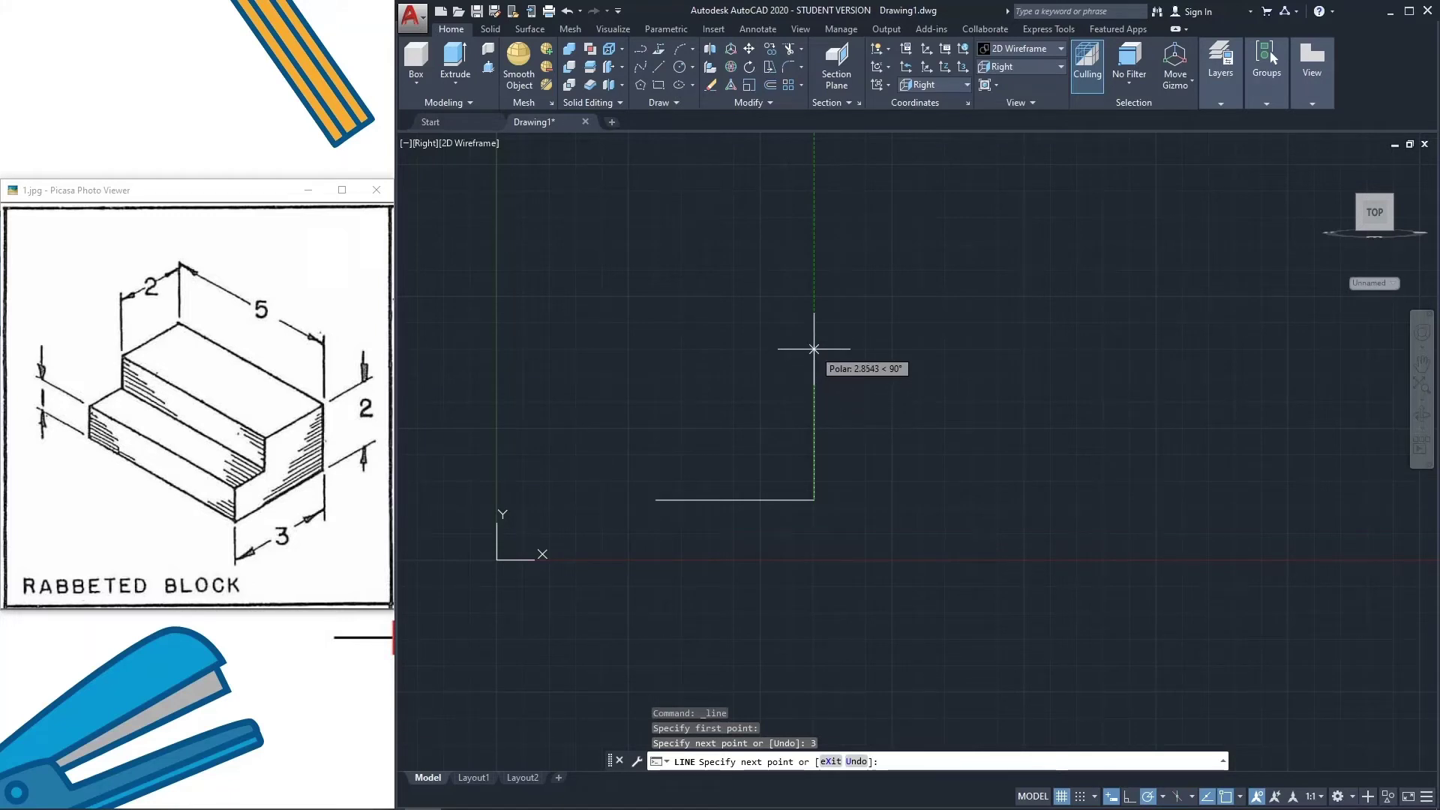
pyautogui.write('2')
pyautogui.press('Return')
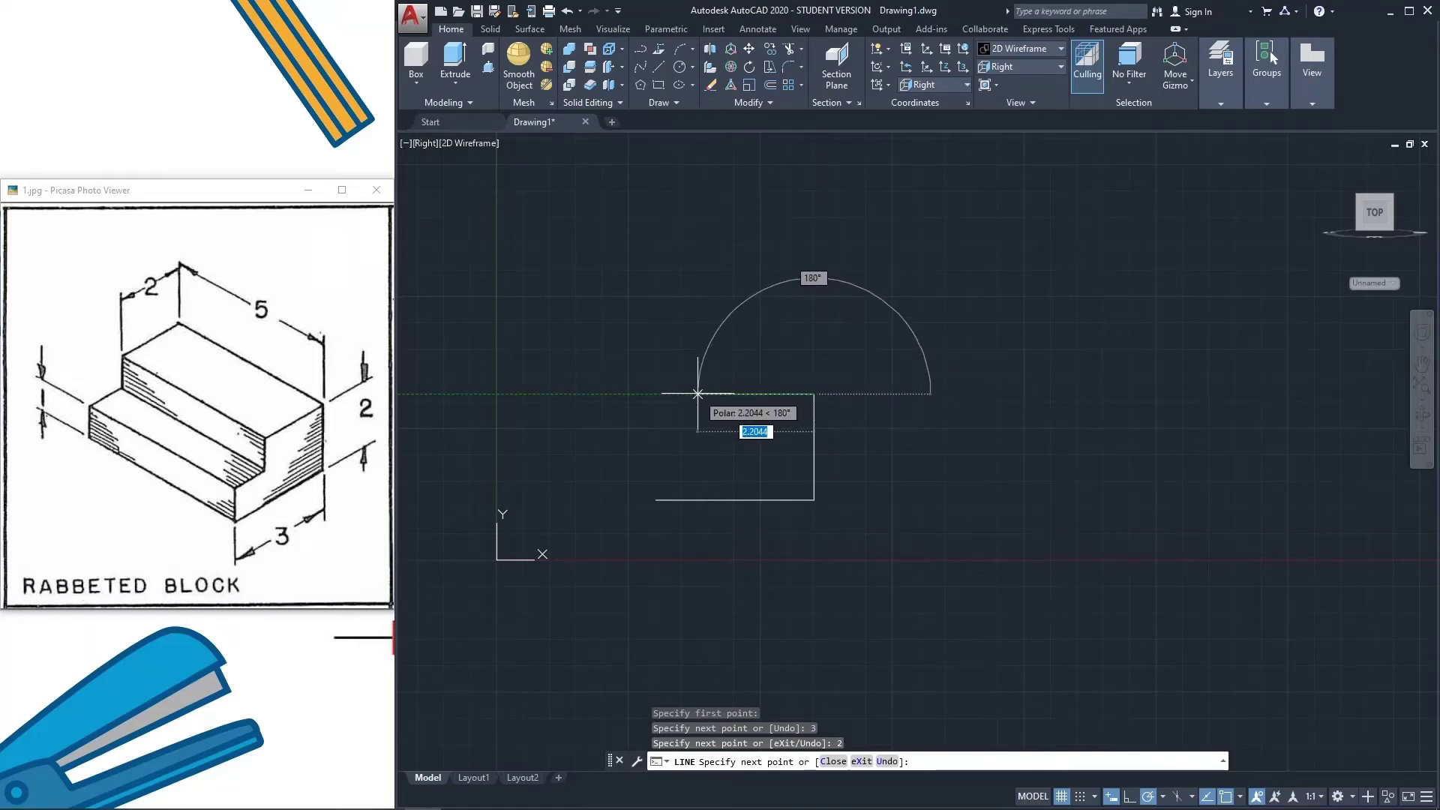
# - Finish the profile with a 2-unit top, 1-unit drop and 1-unit tread, closing at the start
pyautogui.write('2')
pyautogui.press('Return')
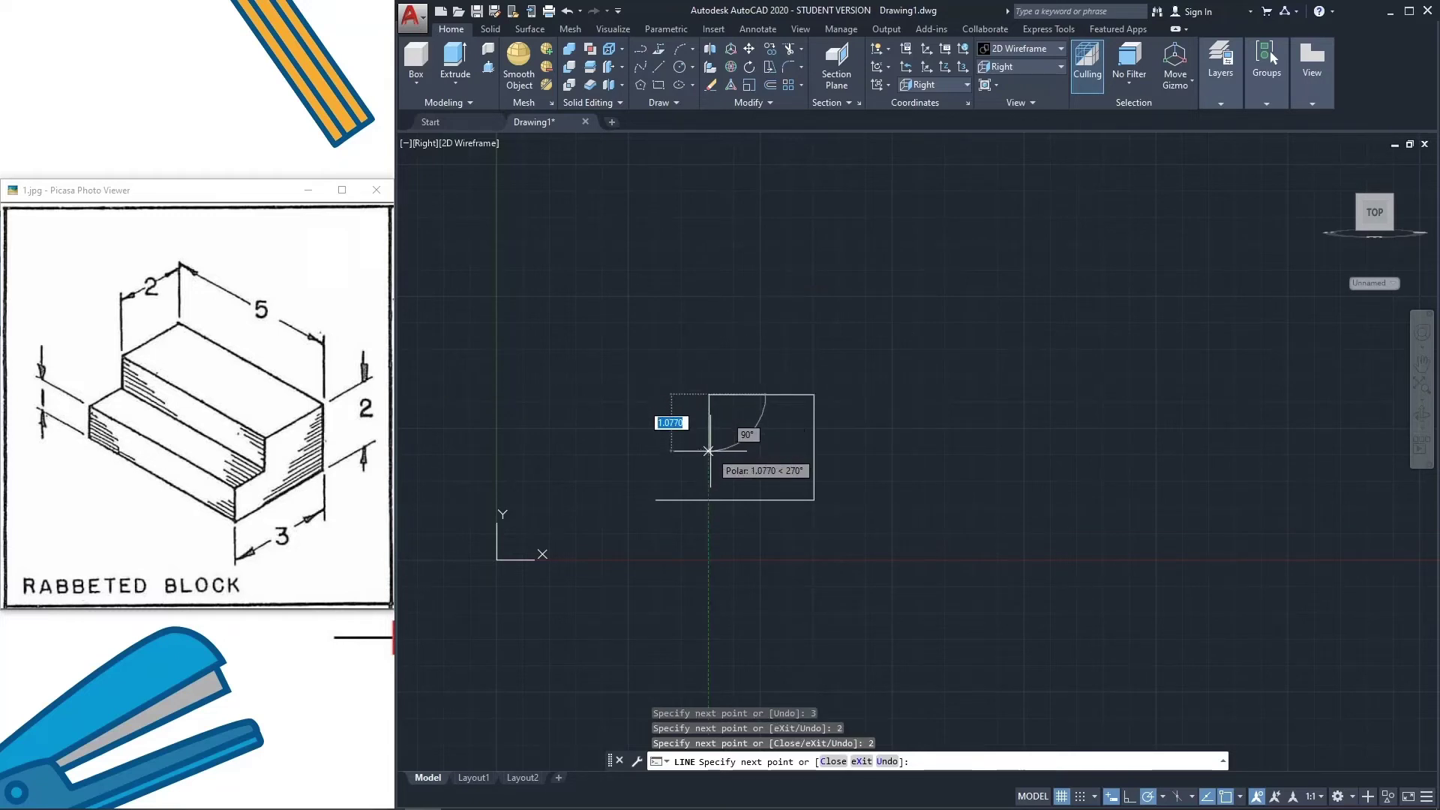
pyautogui.write('1')
pyautogui.press('Return')
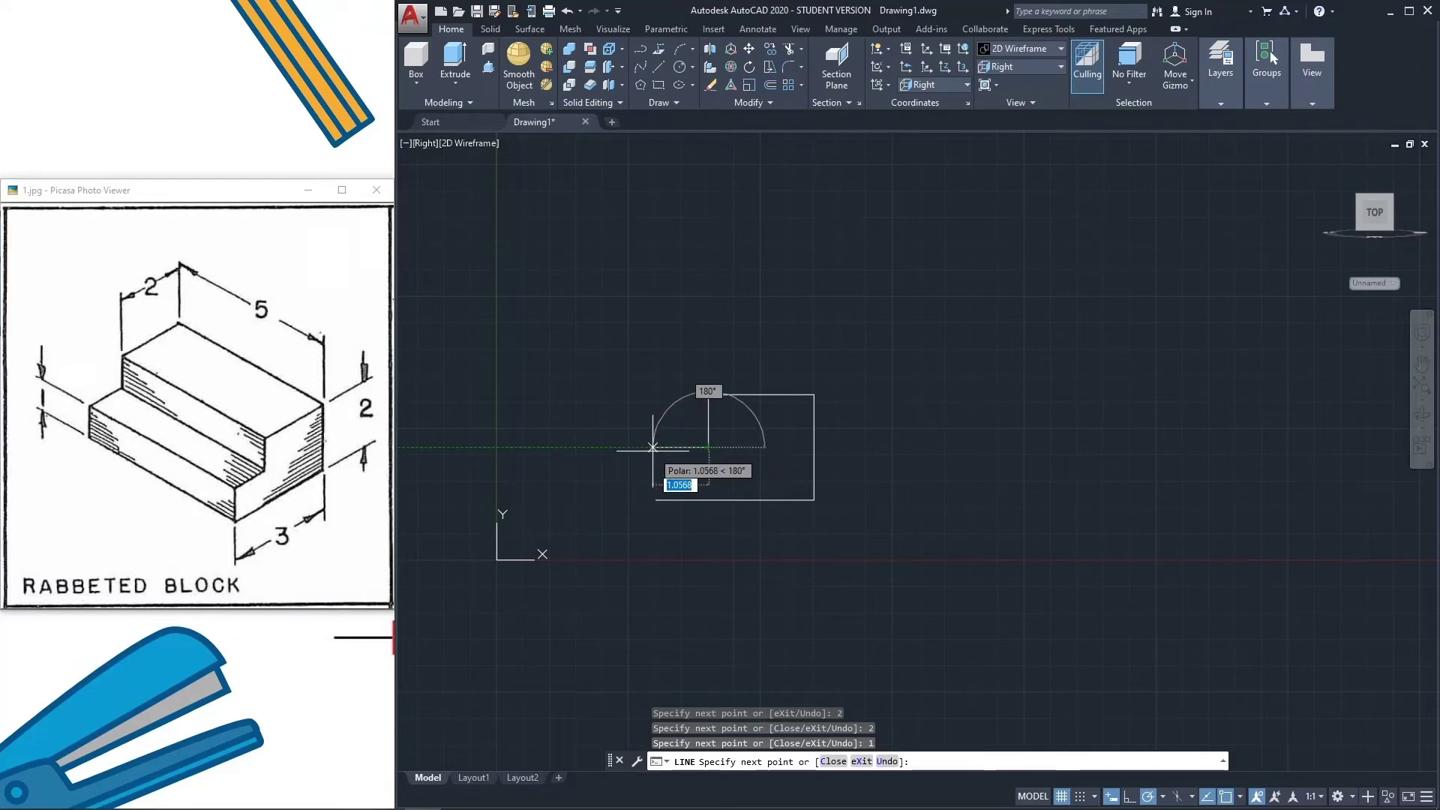
pyautogui.write('1')
pyautogui.press('Return')
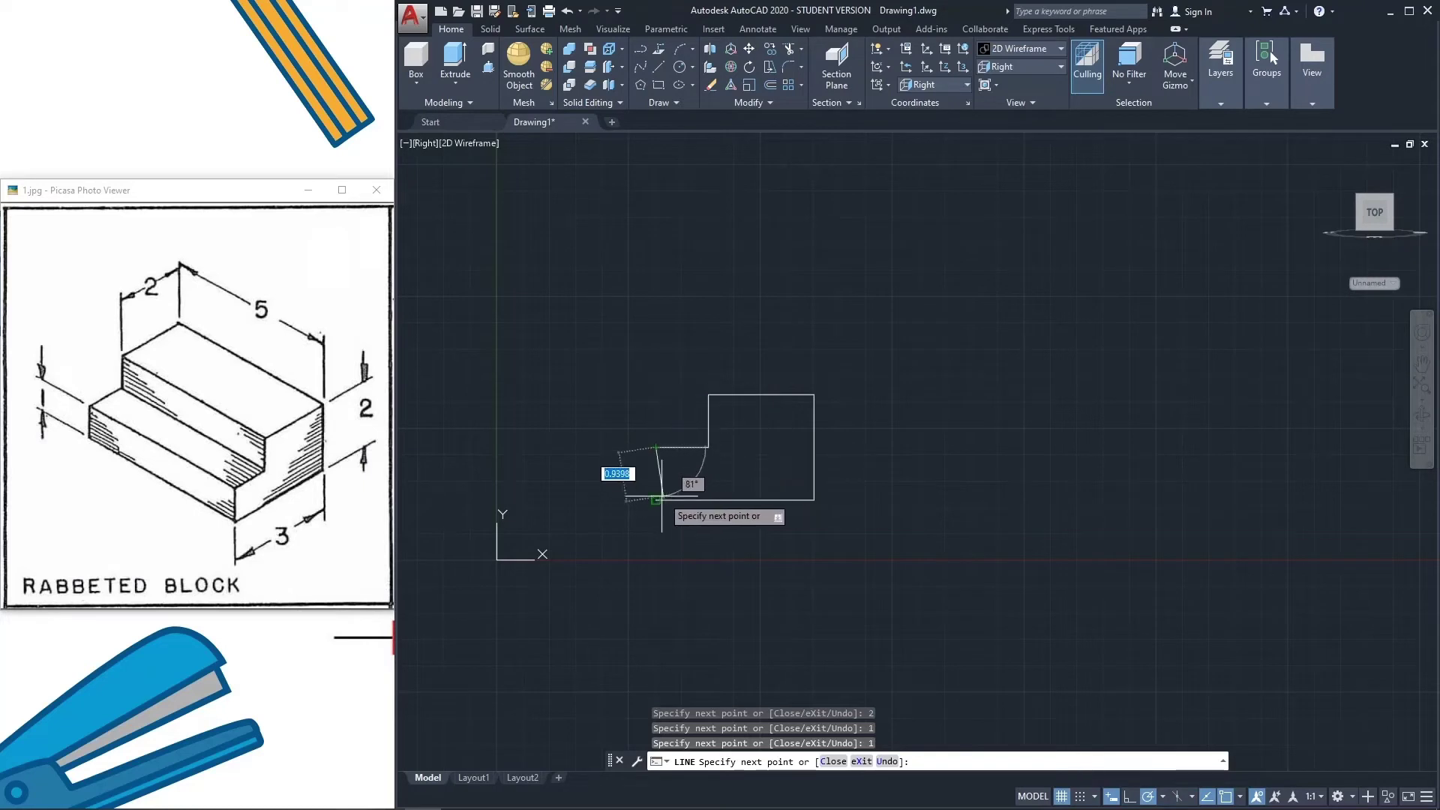
pyautogui.click(655, 499)
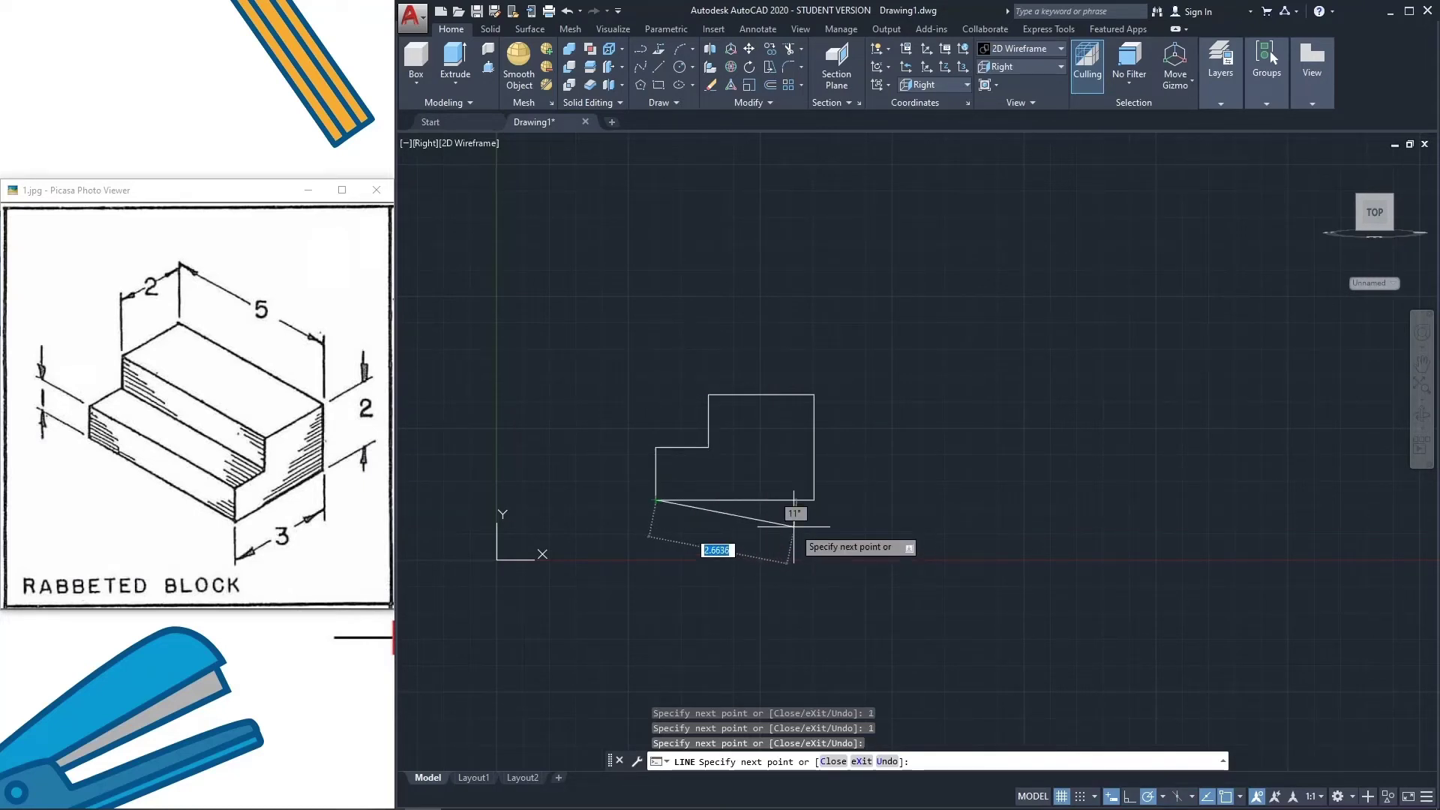
pyautogui.press('Return')
pyautogui.scroll(2, 759, 437)
pyautogui.moveTo(751, 447); pyautogui.dragTo(825, 418, button='middle')
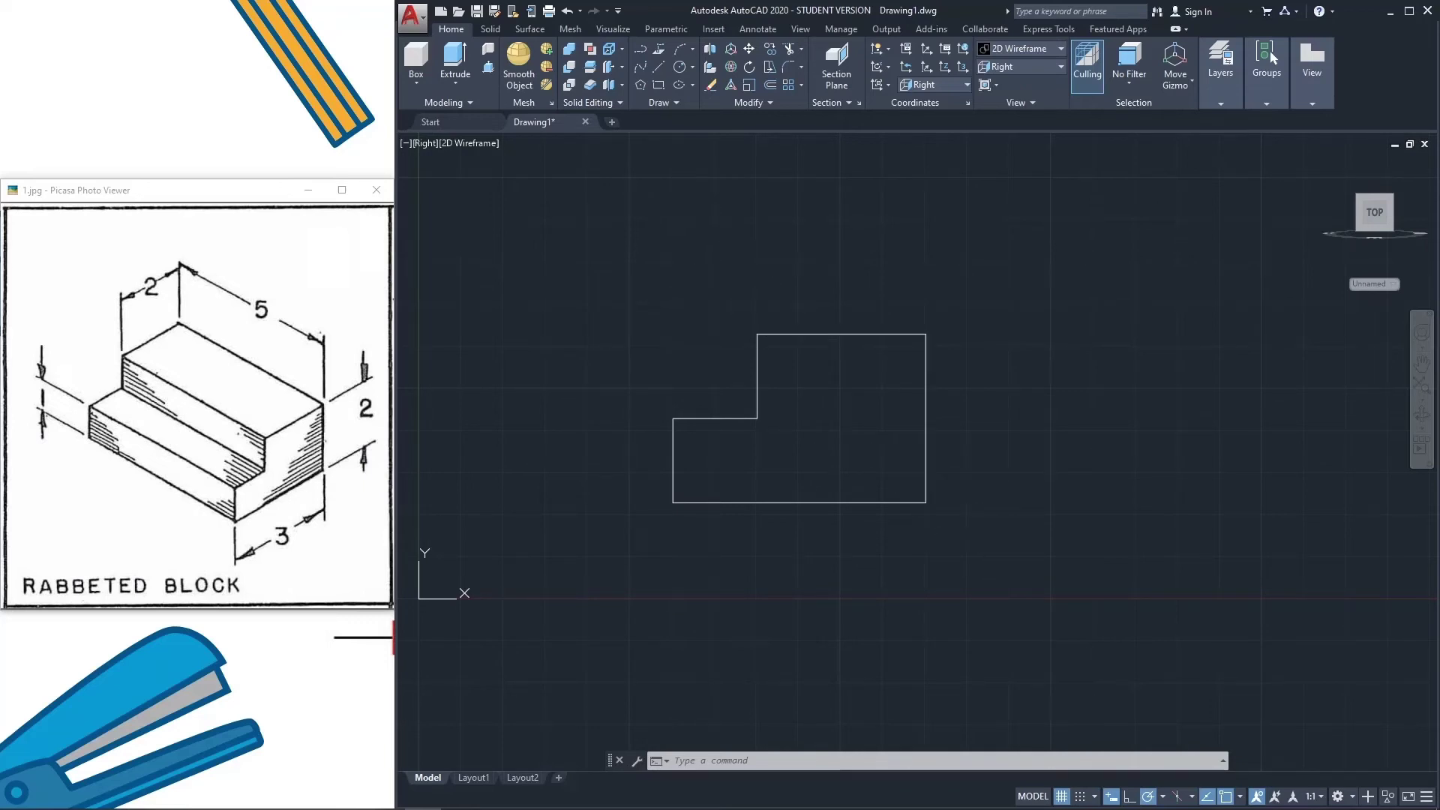
# - Select all six profile lines with a crossing window and Join them into one polyline
pyautogui.click(987, 543)
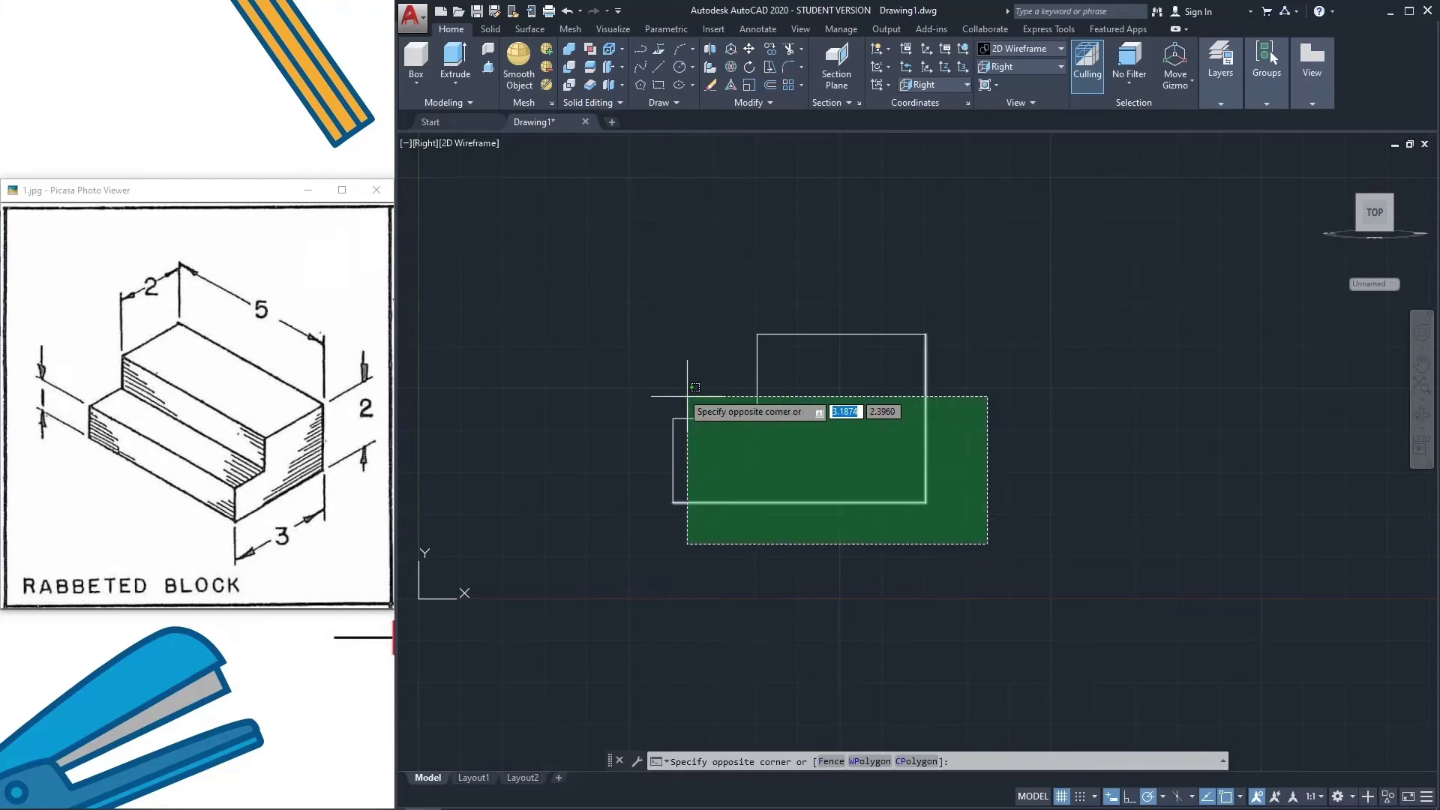
pyautogui.click(615, 305)
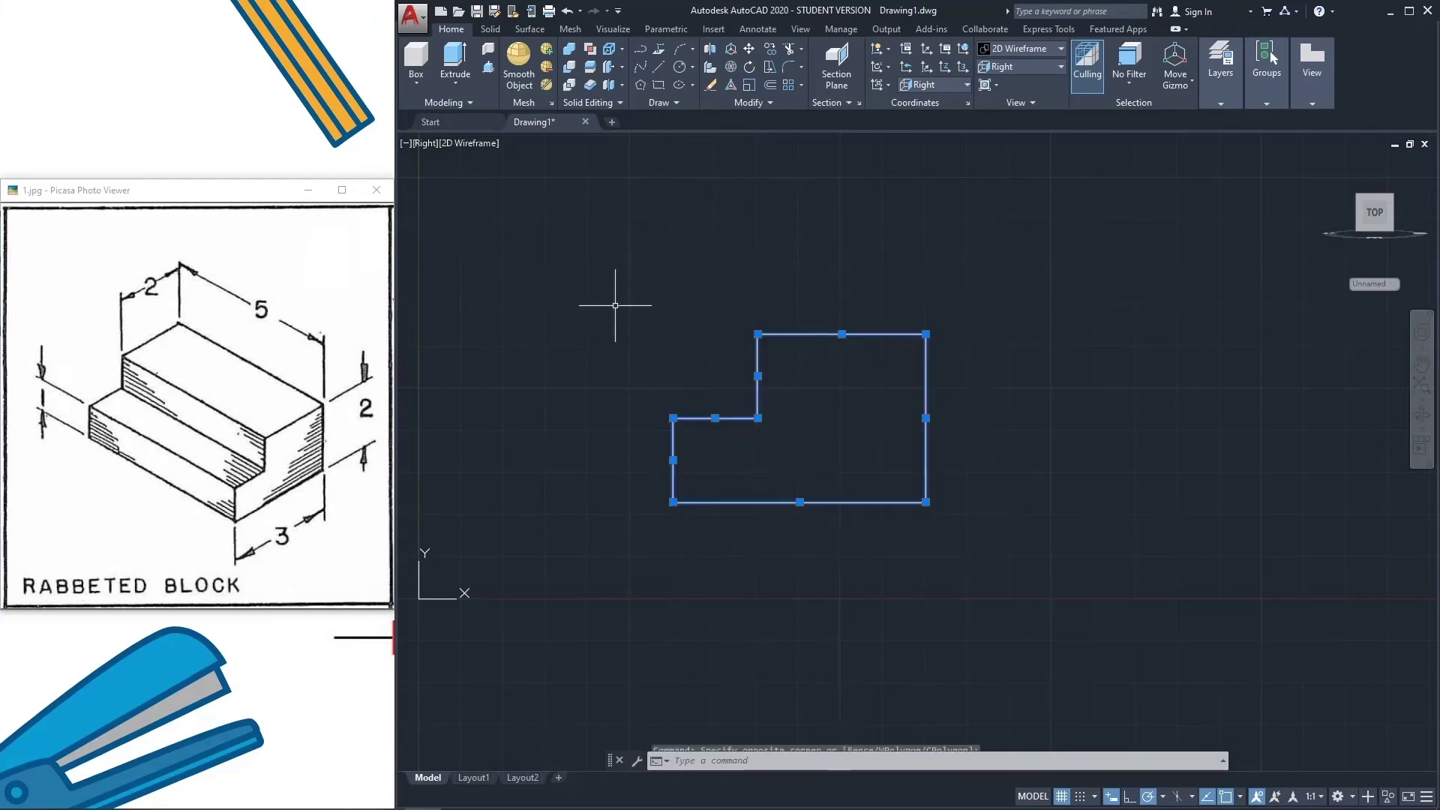
pyautogui.click(746, 104)
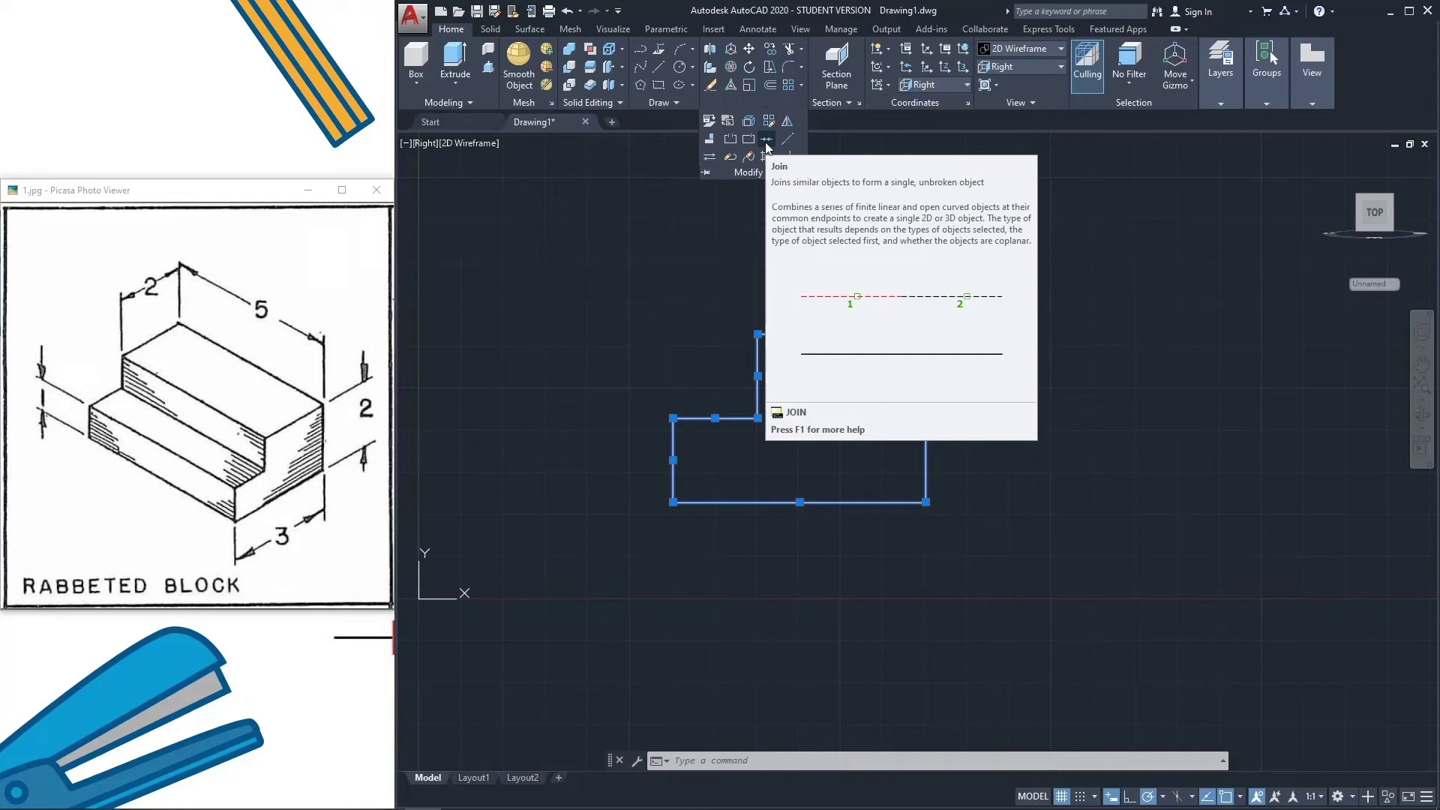
pyautogui.click(765, 138)
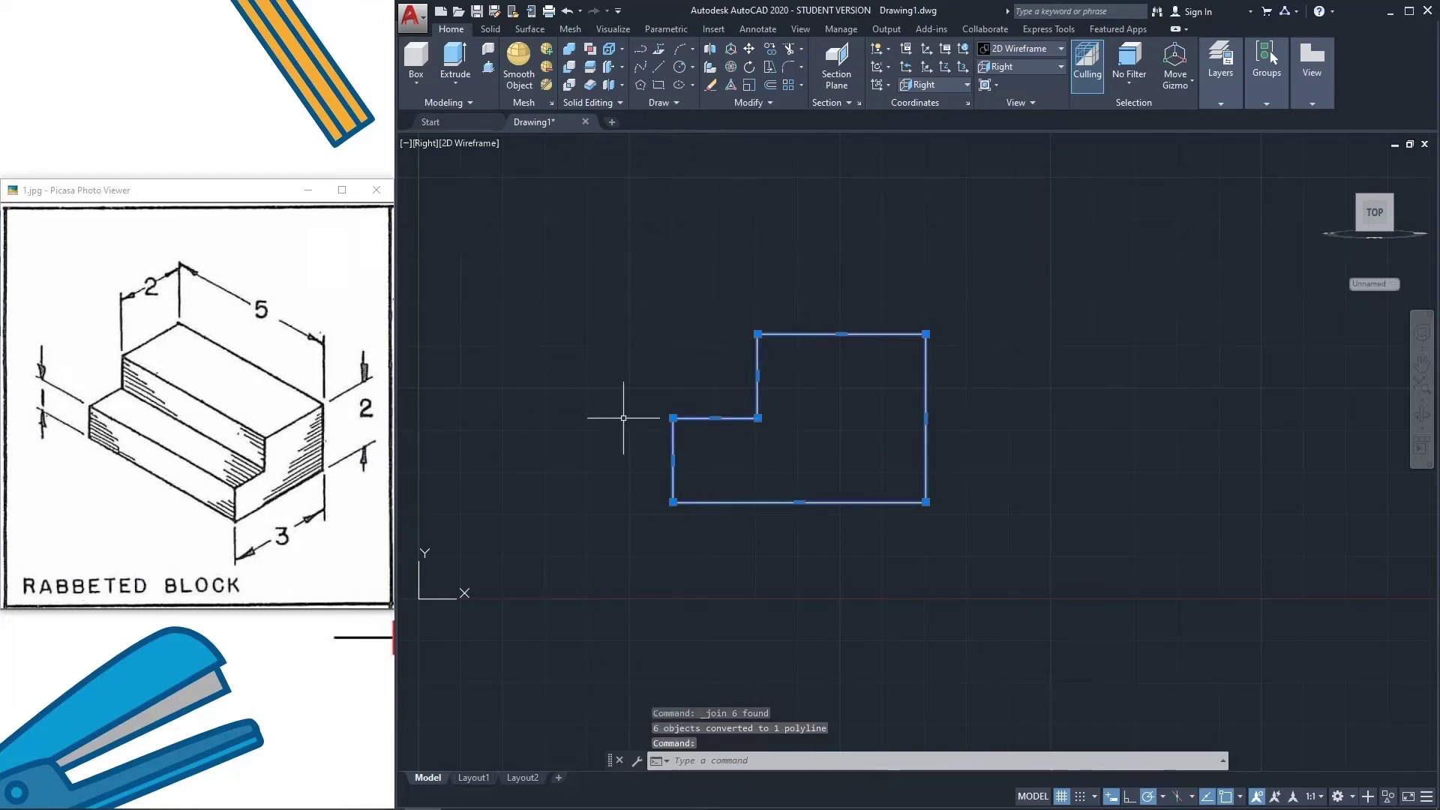
# - Switch to the SE Isometric view and centre the step profile on screen
pyautogui.click(1018, 67)
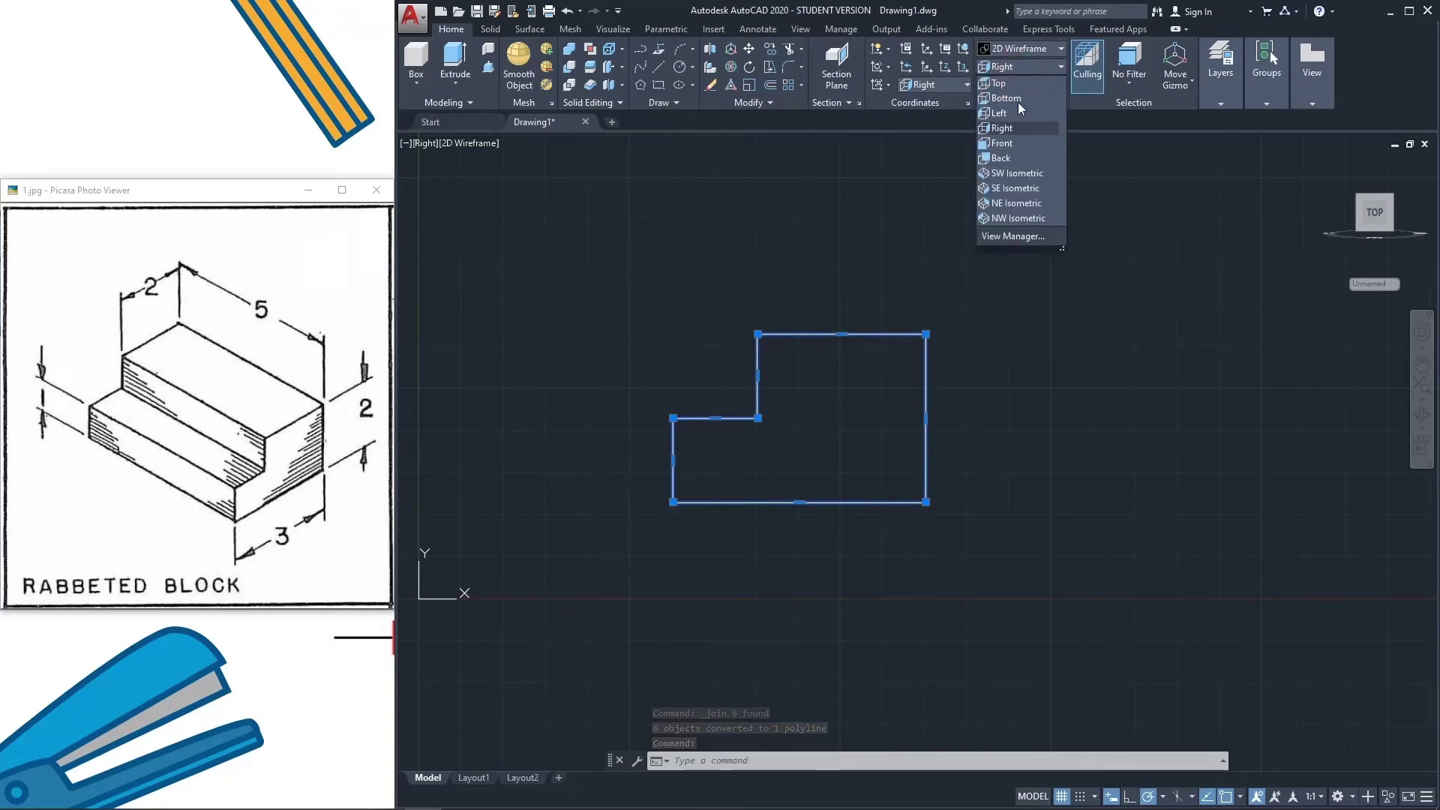
pyautogui.click(1010, 190)
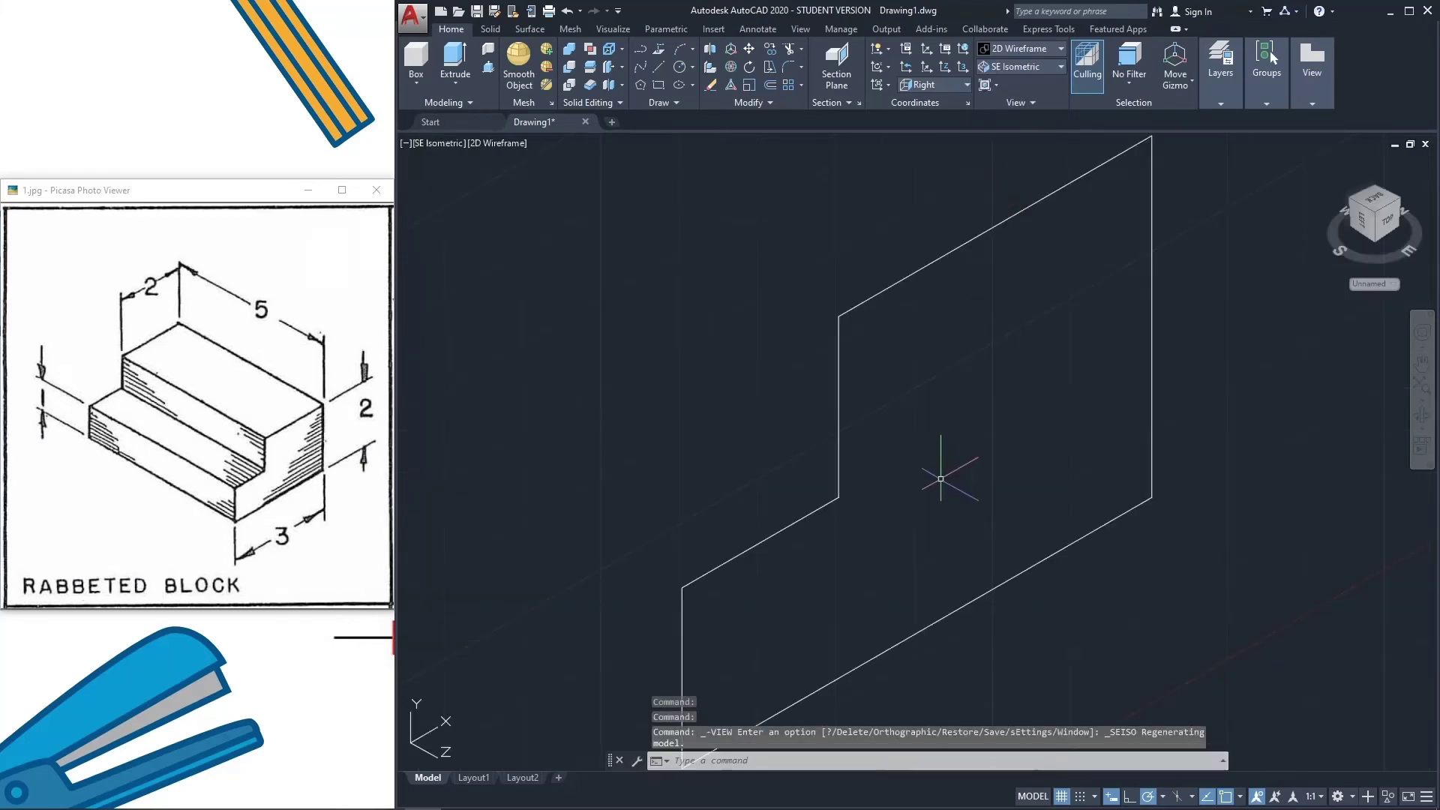
pyautogui.scroll(-2, 941, 479)
pyautogui.moveTo(940, 481); pyautogui.dragTo(861, 440, button='middle')
pyautogui.scroll(2, 861, 430)
pyautogui.click(457, 79)
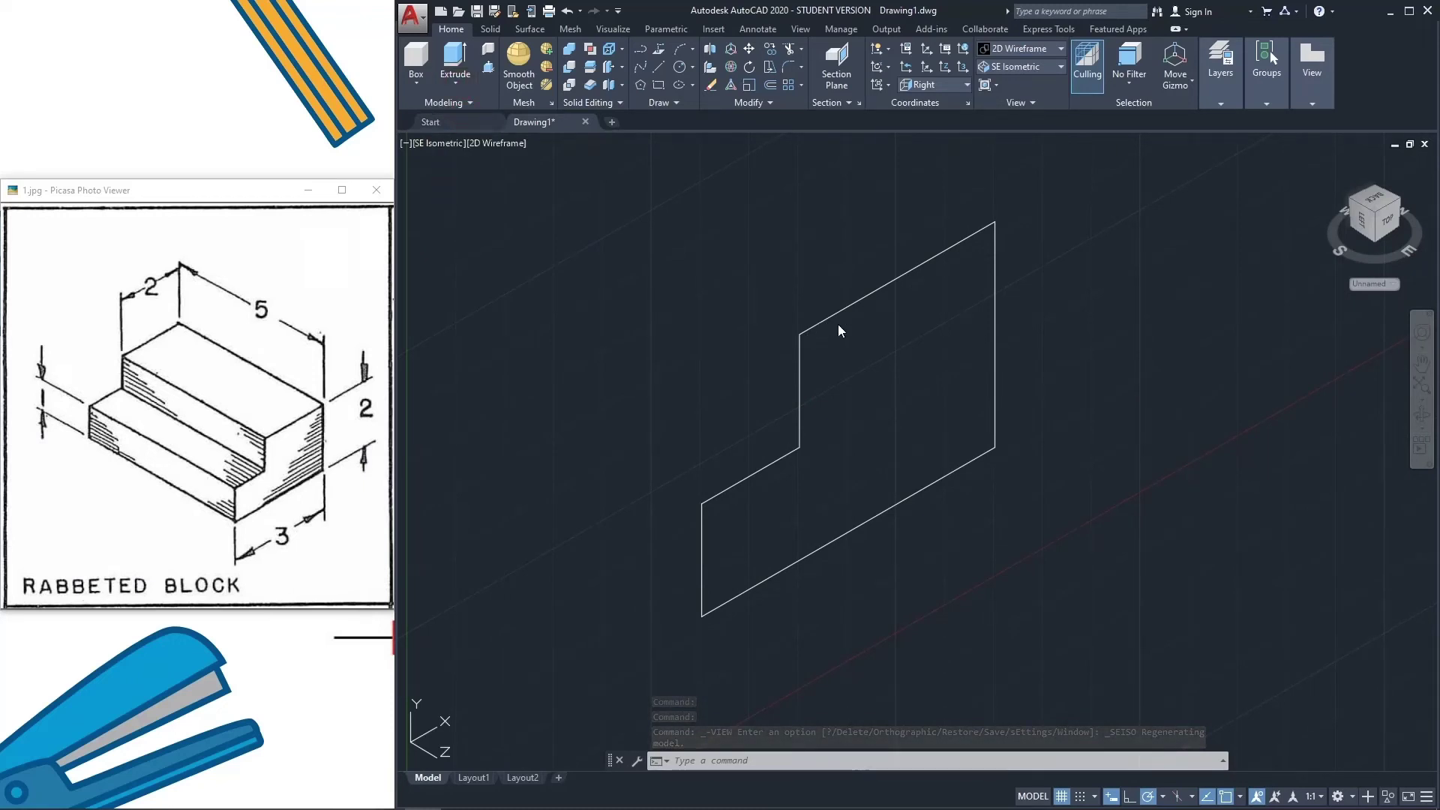
# - Extrude the step profile to a height of 5 units
pyautogui.click(818, 322)
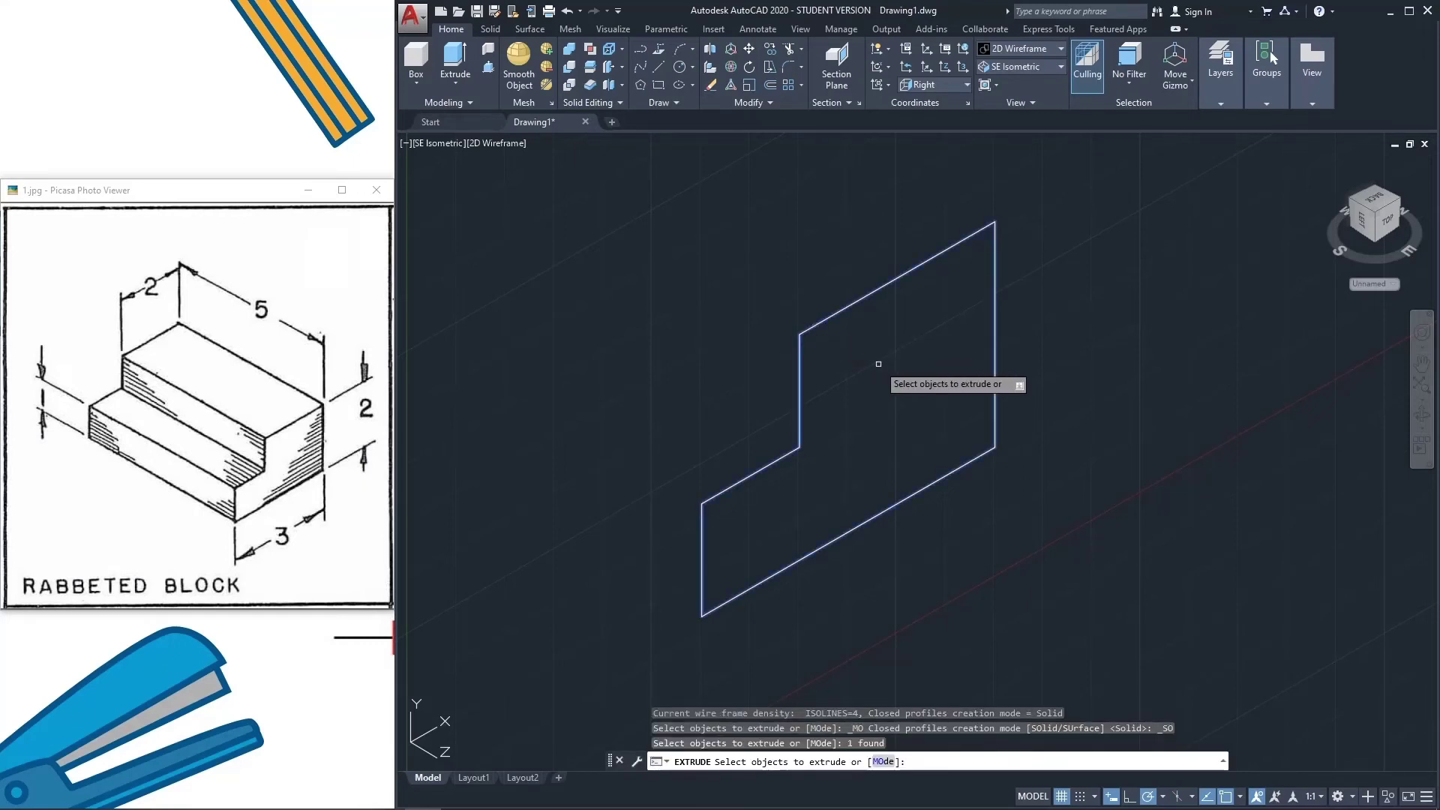
pyautogui.press('Return')
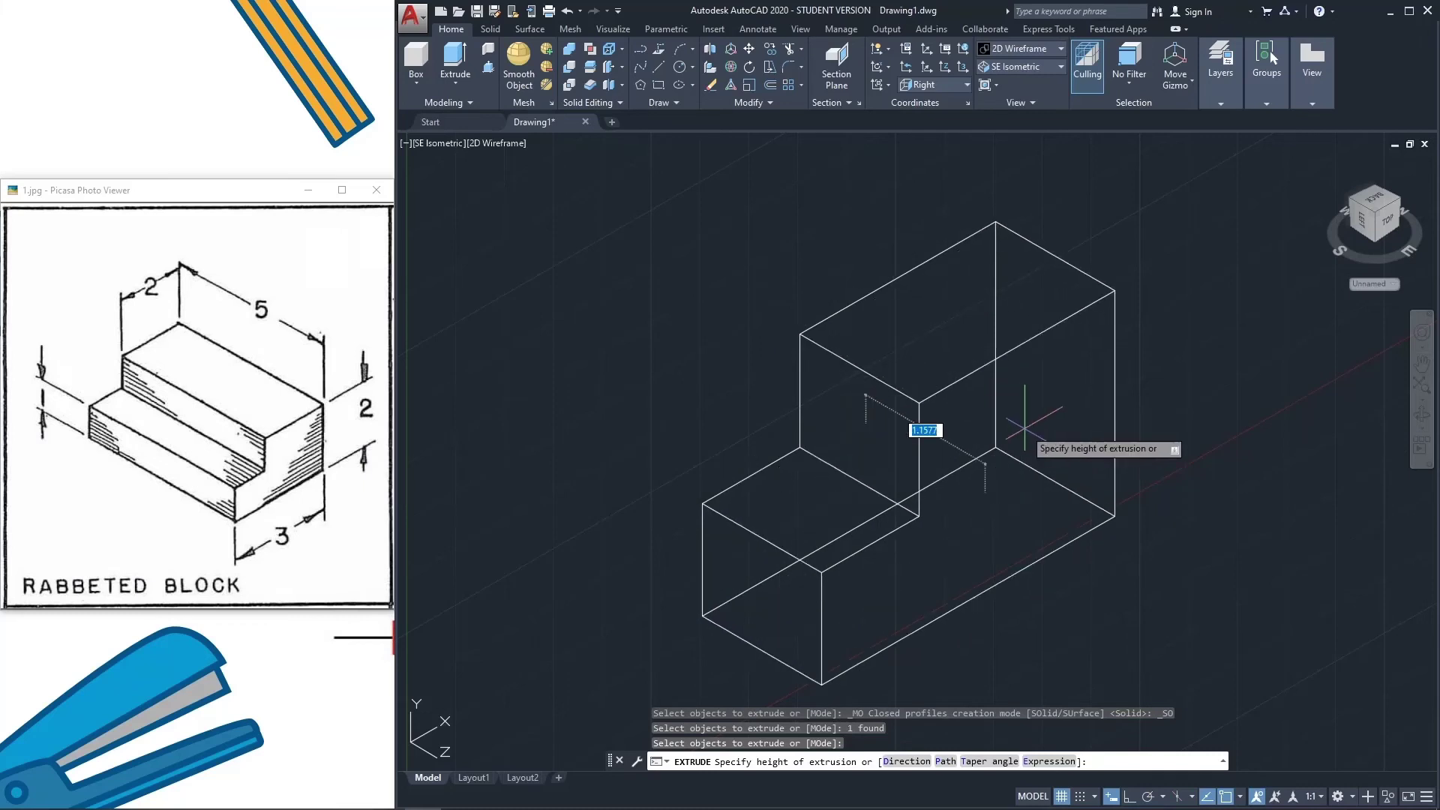
pyautogui.scroll(2, 1060, 445)
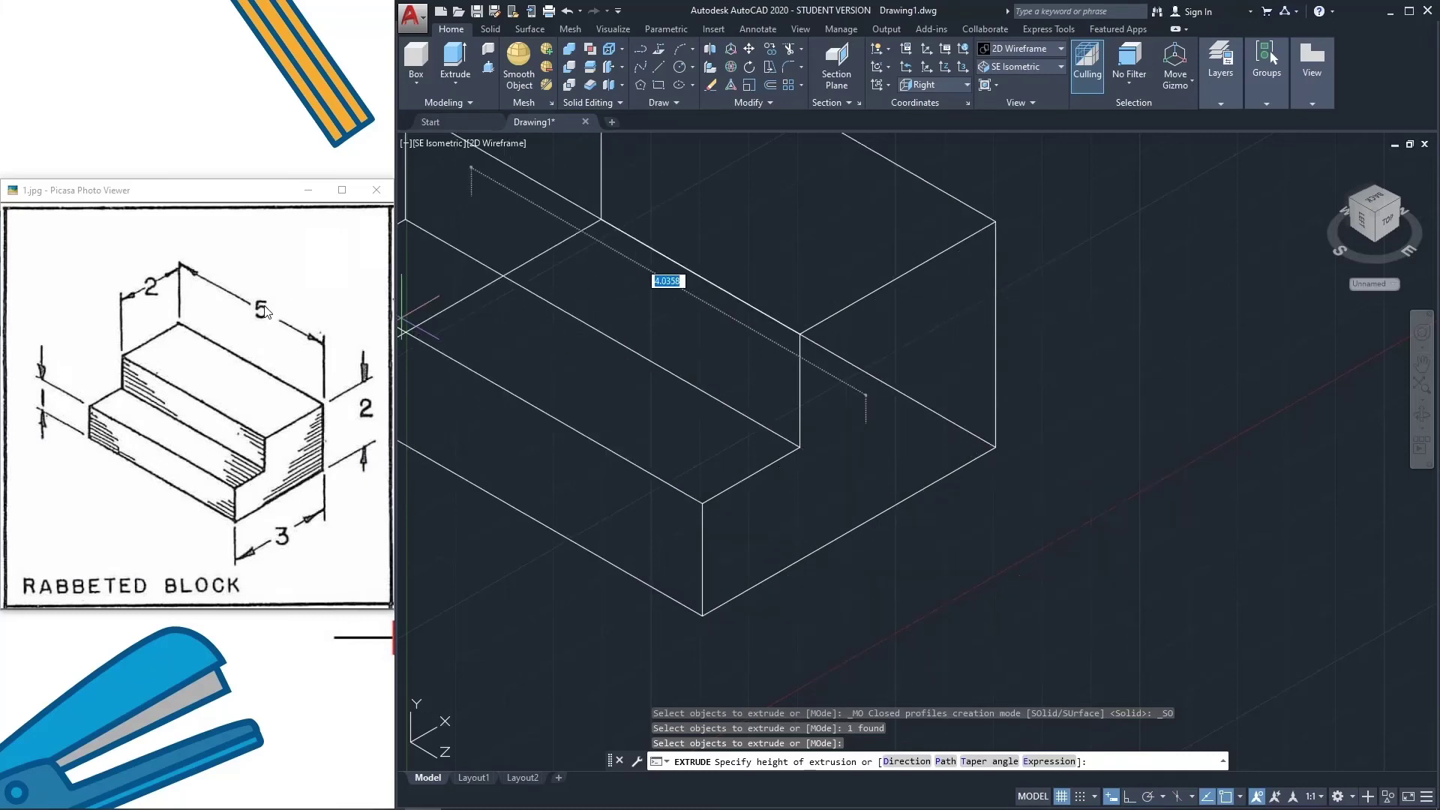
pyautogui.scroll(-2, 757, 480)
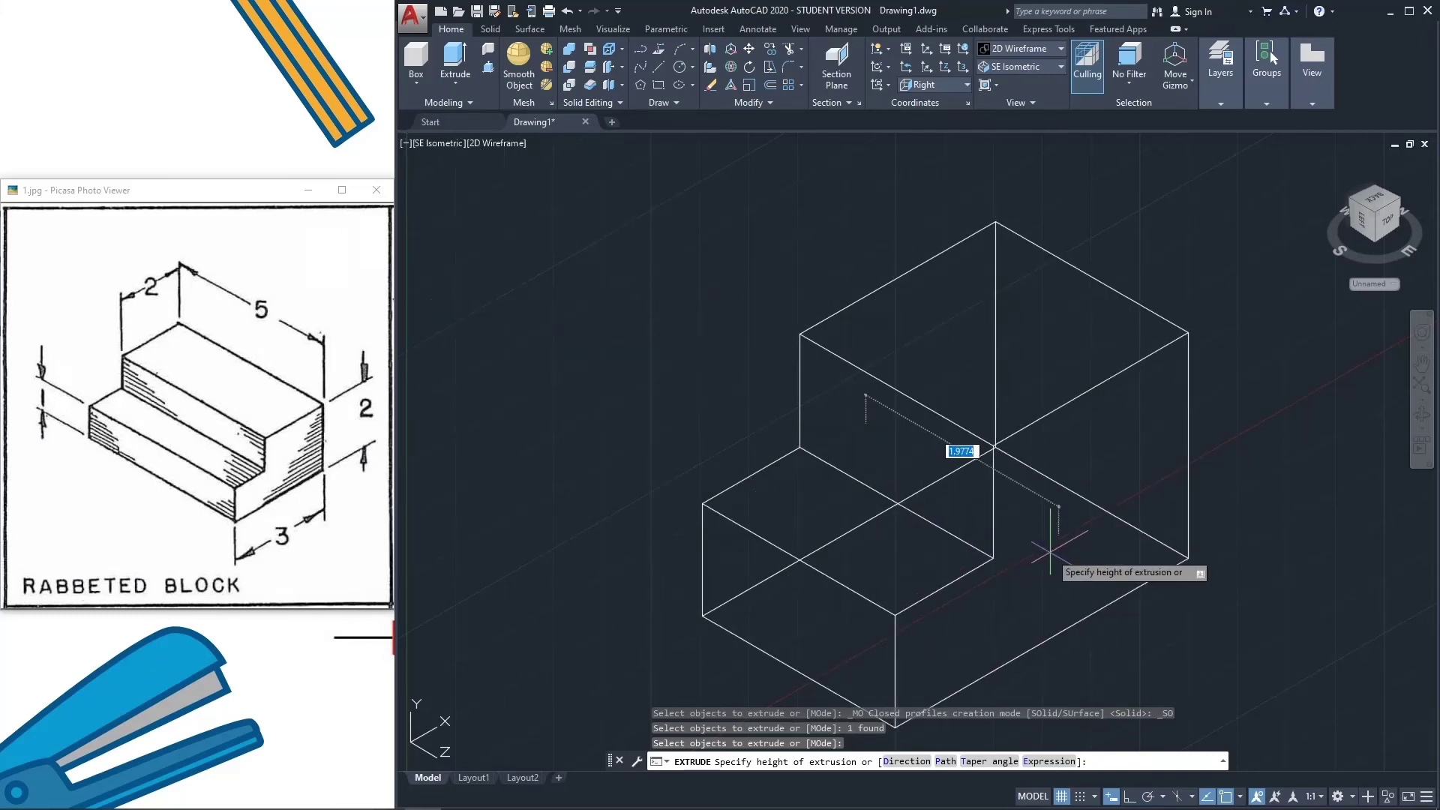
pyautogui.write('5')
pyautogui.press('Return')
# - Bring the whole block into view and apply the Realistic visual style
pyautogui.scroll(3, 1049, 552)
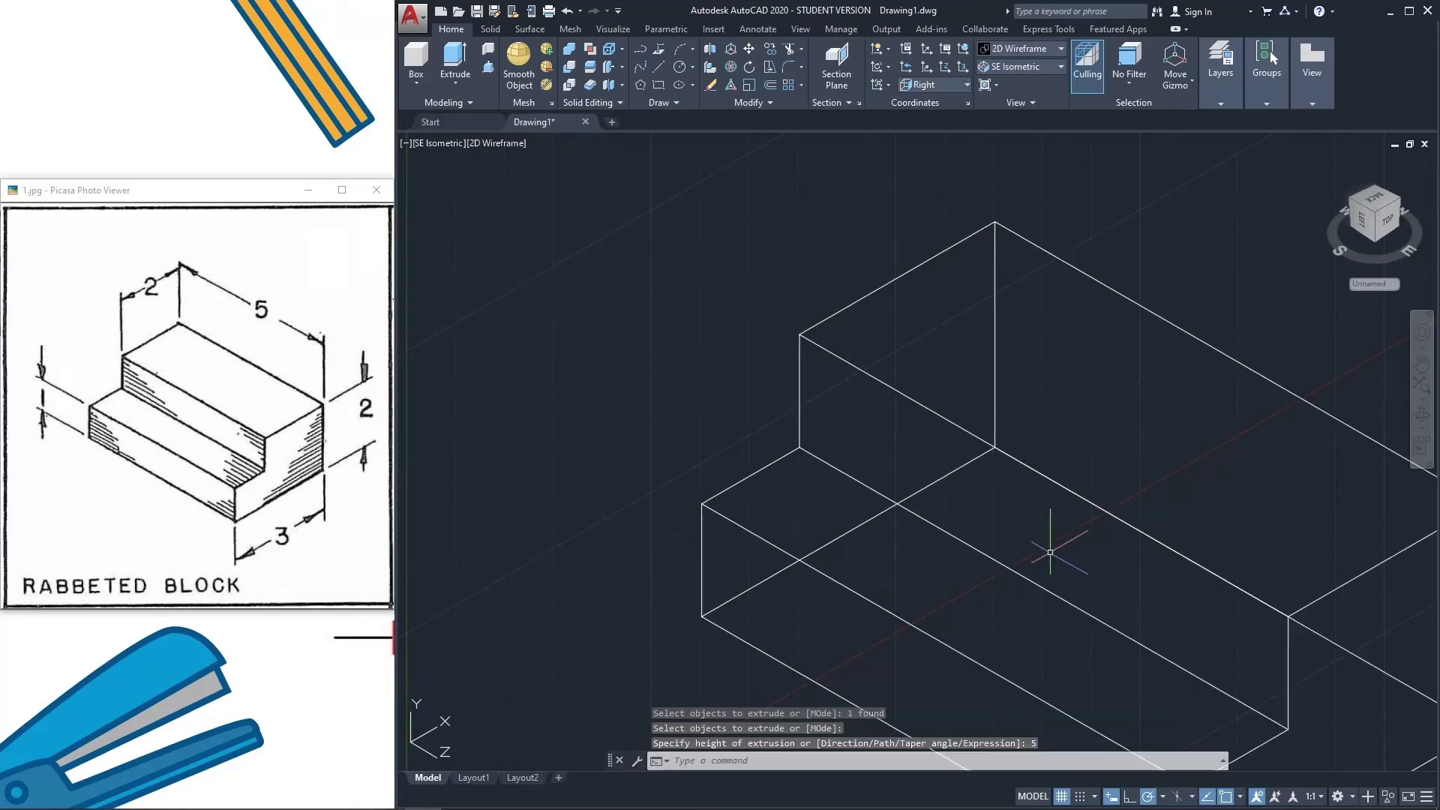
pyautogui.scroll(-3, 993, 476)
pyautogui.moveTo(1080, 540); pyautogui.dragTo(912, 473, button='middle')
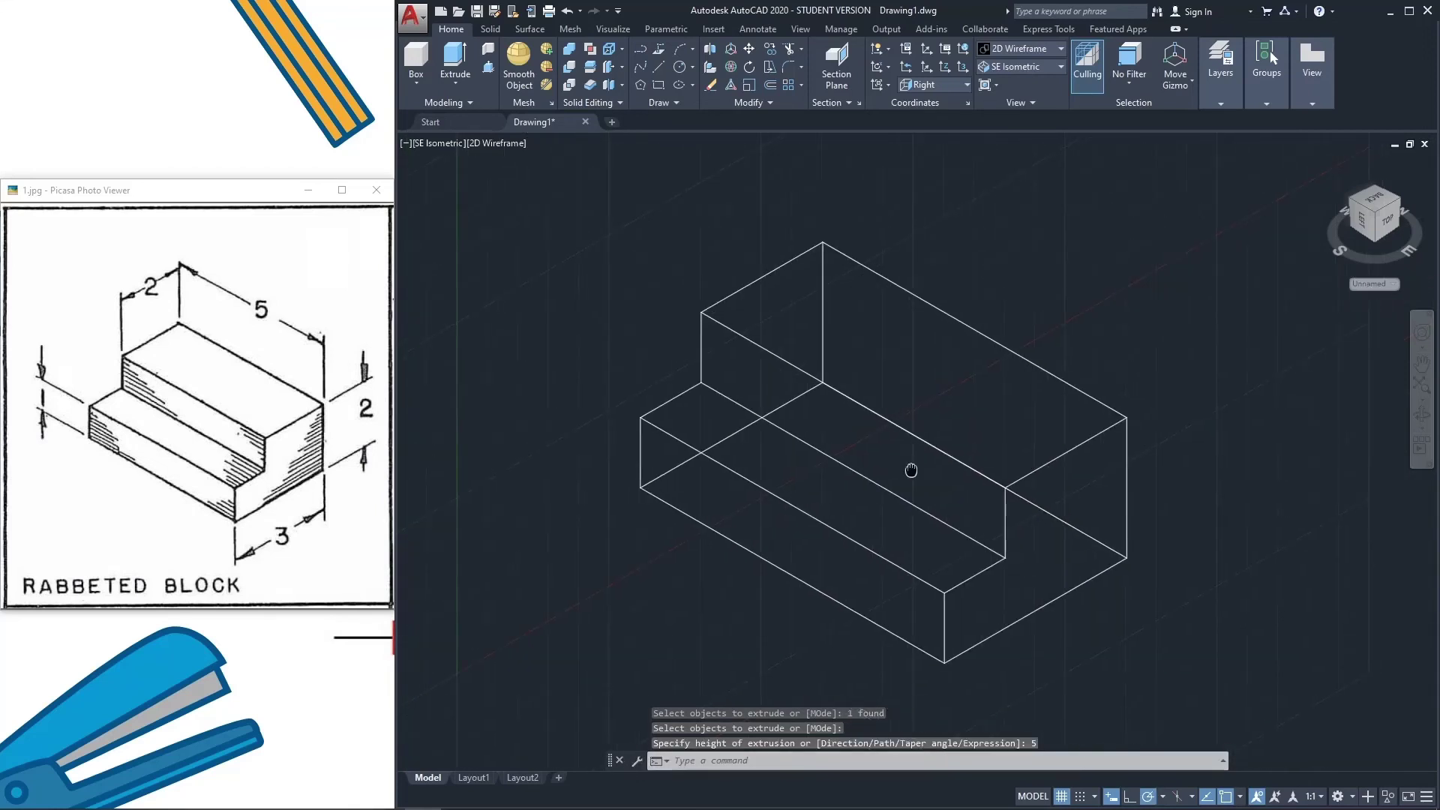
pyautogui.click(1033, 51)
pyautogui.click(1207, 92)
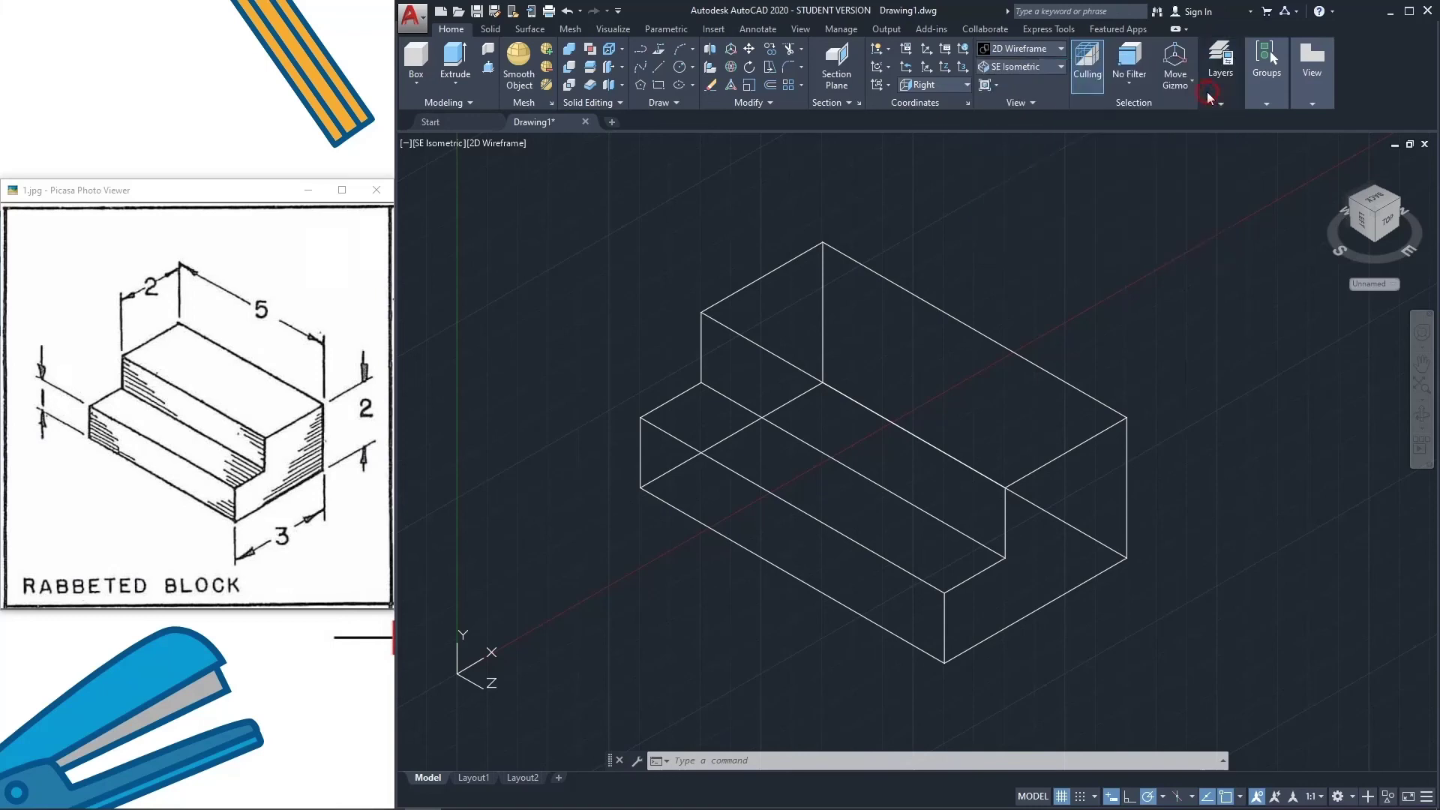